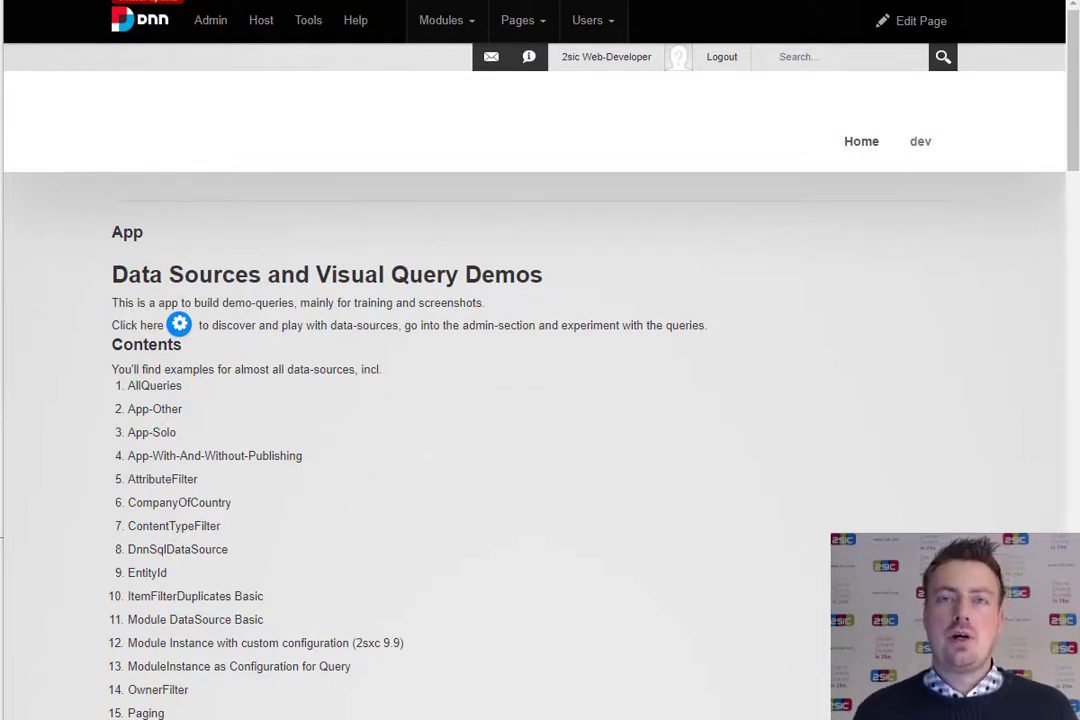
# Start a new PickSomePortals item titled 'these are my fav portals'
pyautogui.moveTo(812, 583)
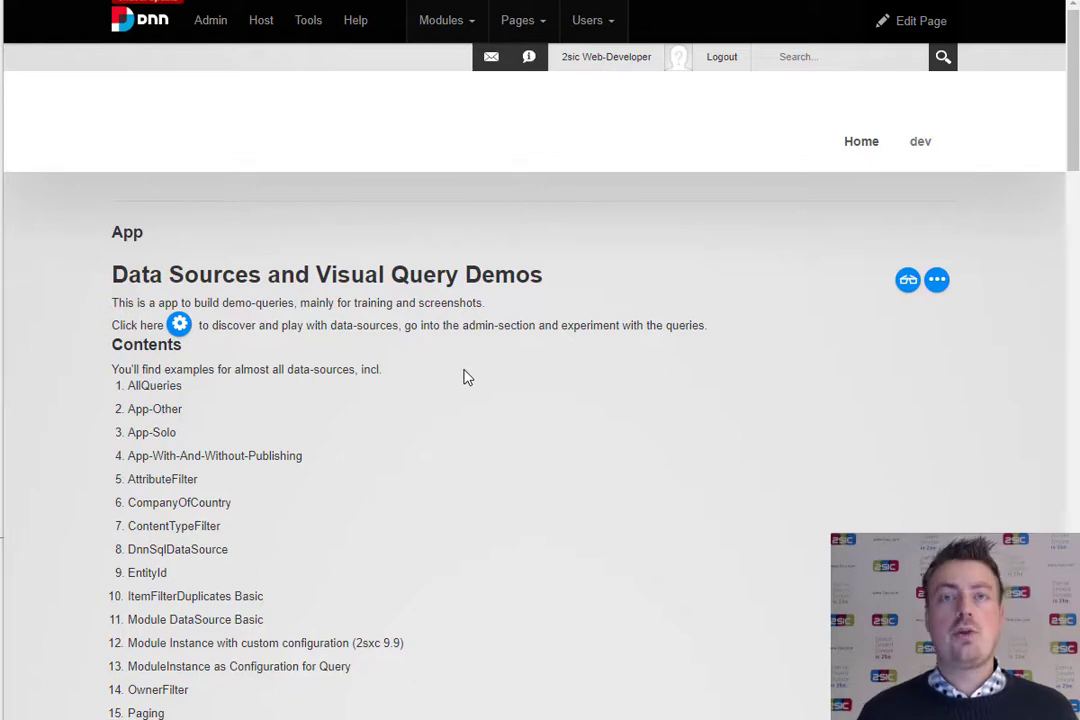
pyautogui.click(179, 324)
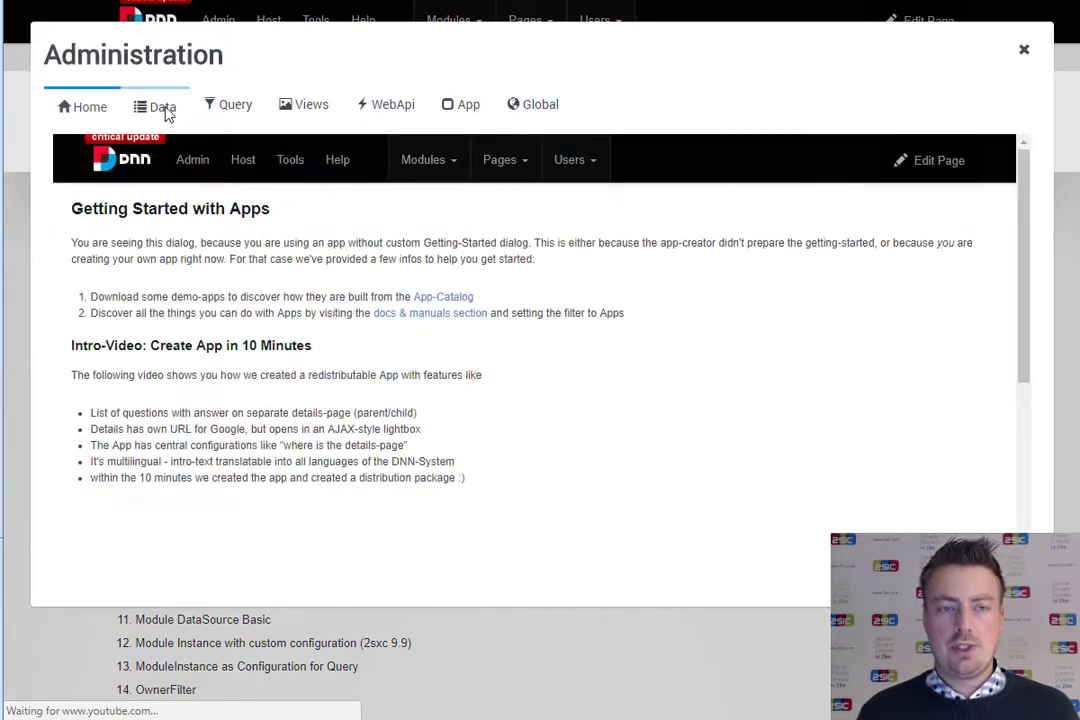
pyautogui.click(166, 110)
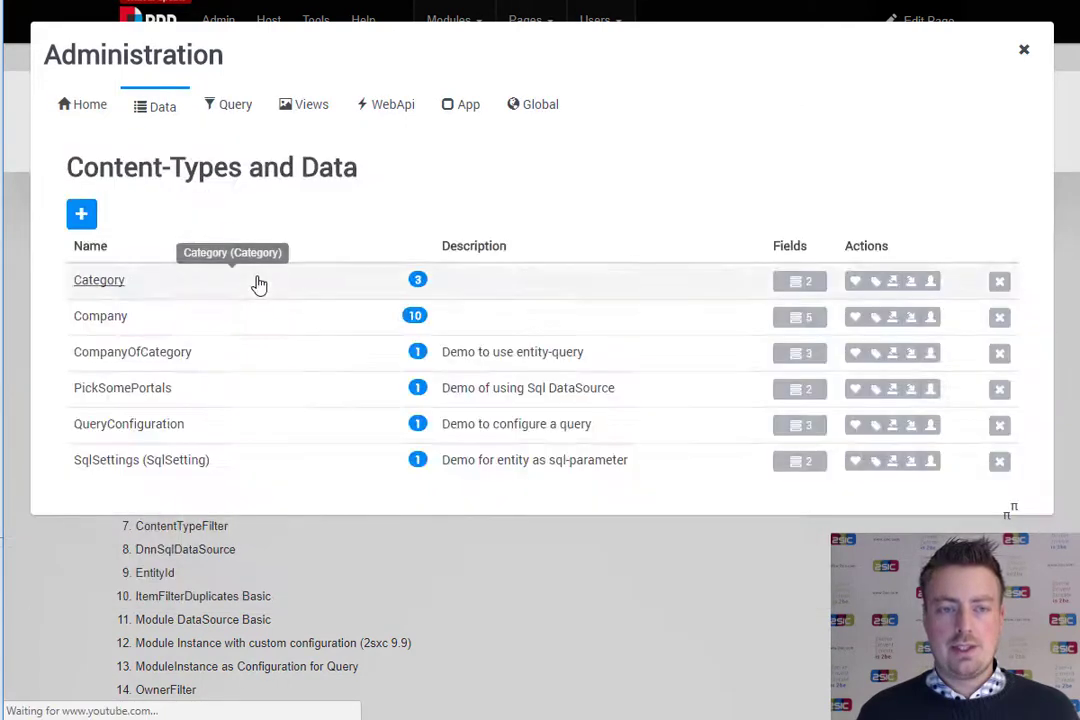
pyautogui.click(419, 396)
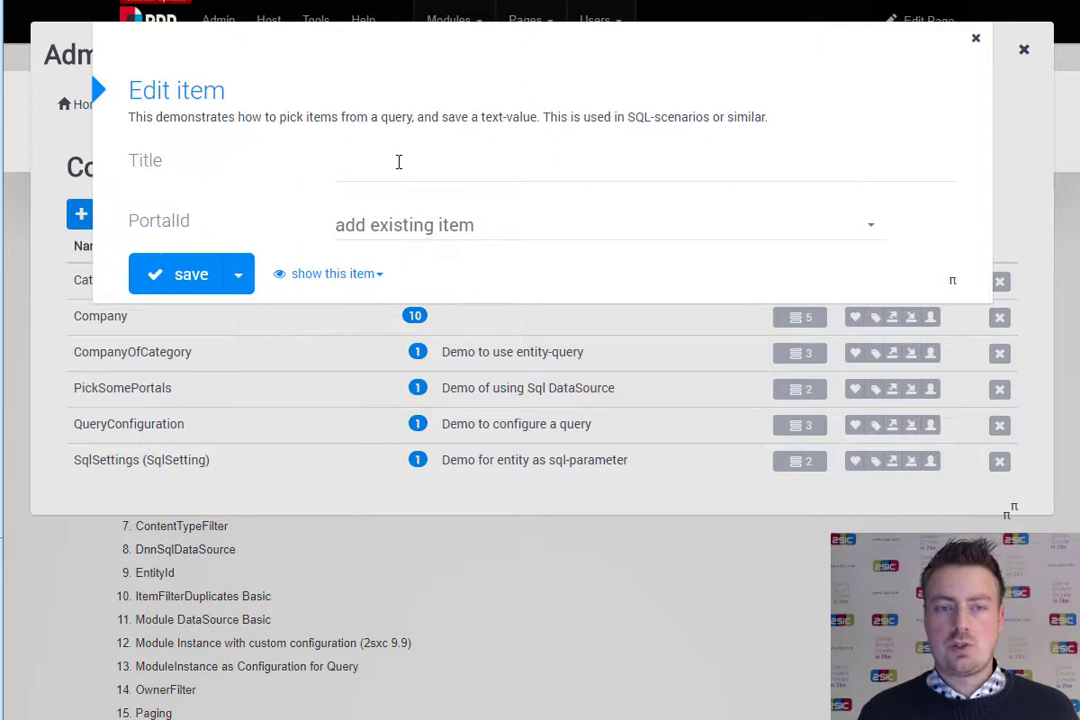
pyautogui.click(398, 162)
pyautogui.write('the')
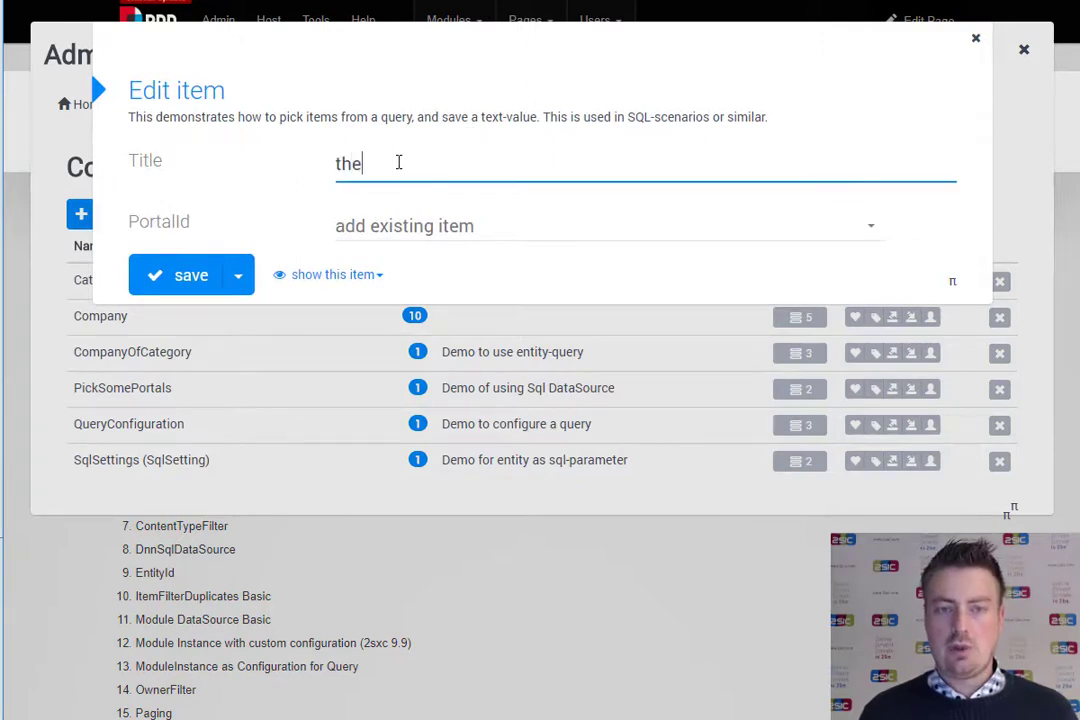
pyautogui.write('se are my ')
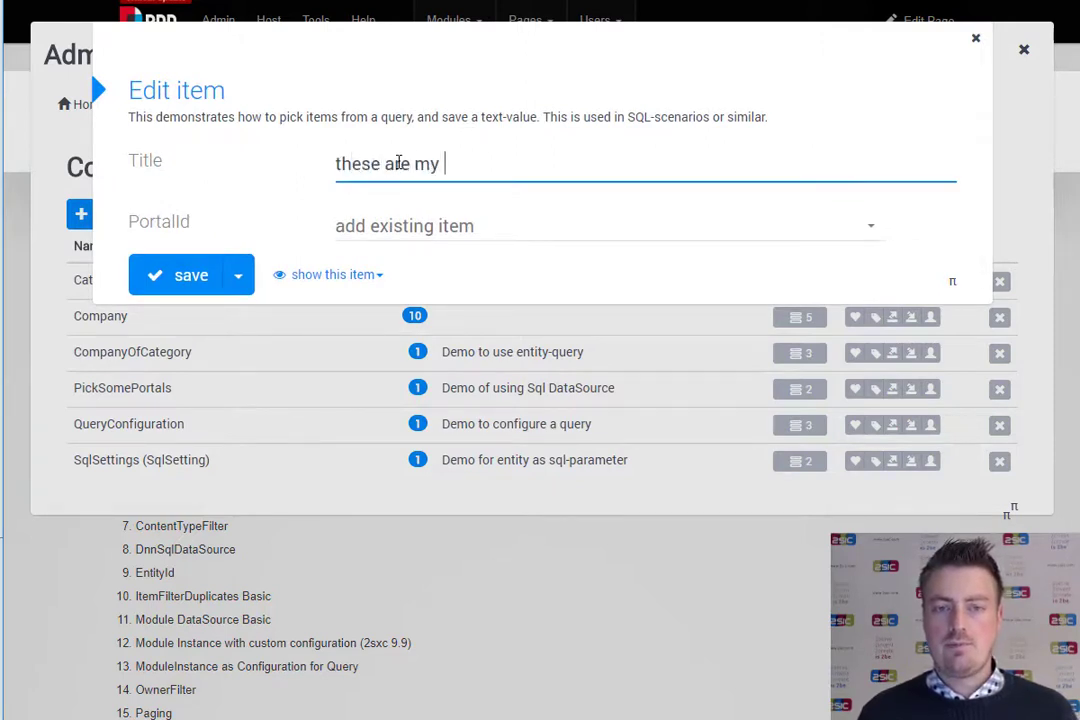
pyautogui.write('fav portals')
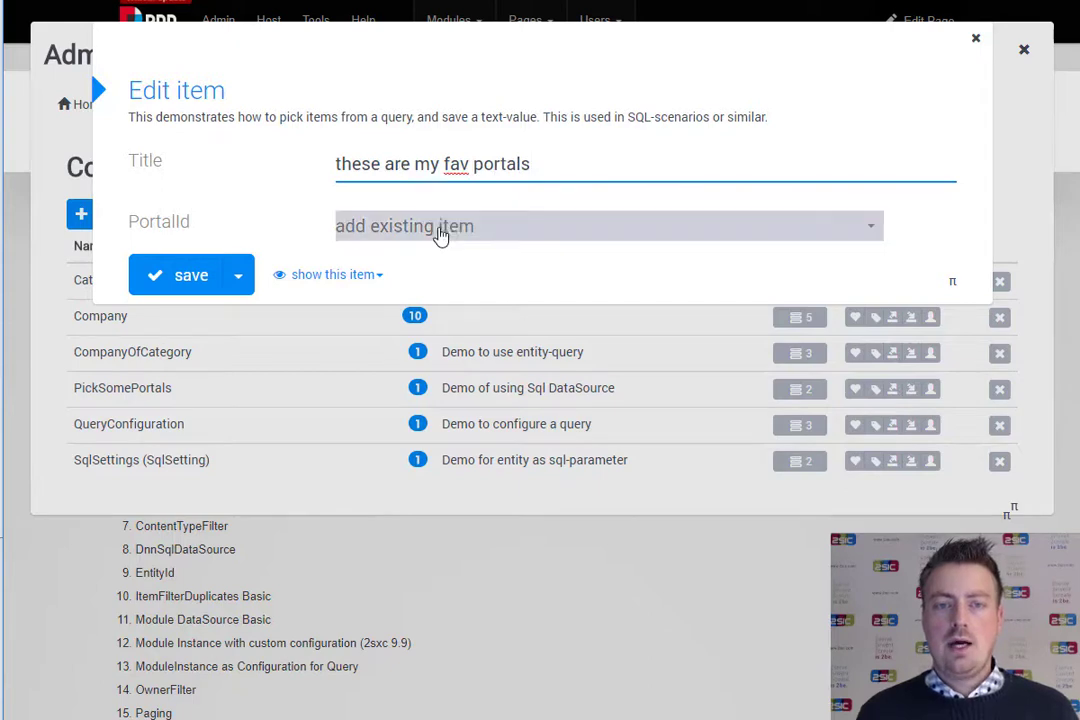
# Choose demos-razor, learn-extensions and learn-razor as the item's portals
pyautogui.click(443, 230)
pyautogui.click(446, 280)
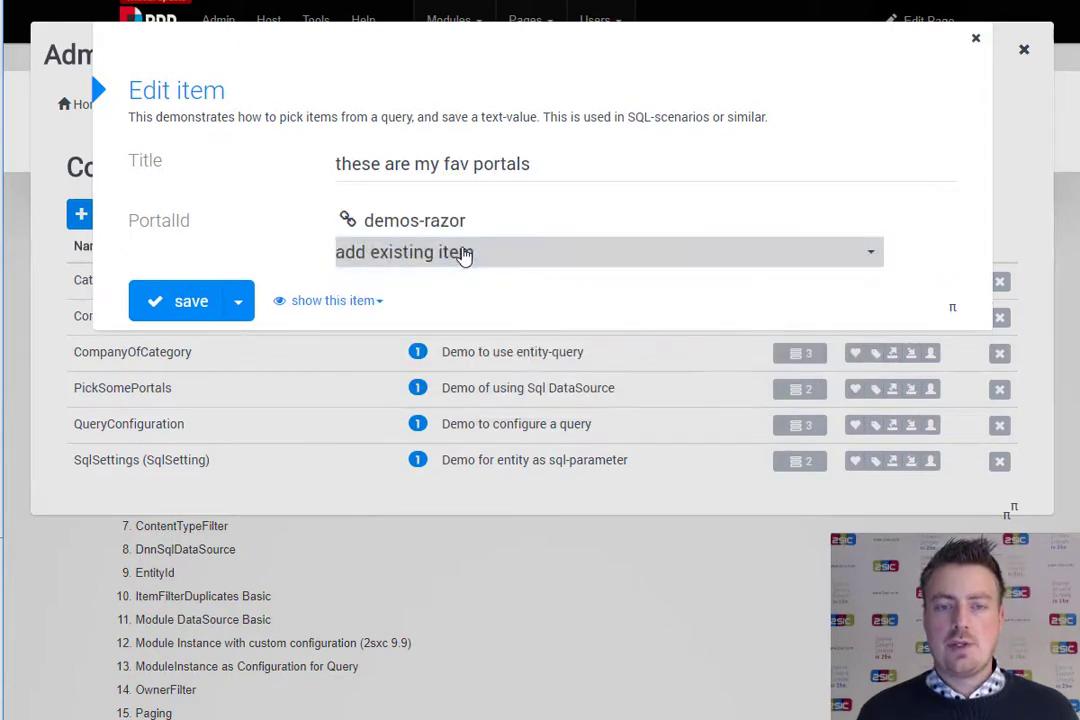
pyautogui.click(463, 253)
pyautogui.click(452, 357)
pyautogui.click(533, 276)
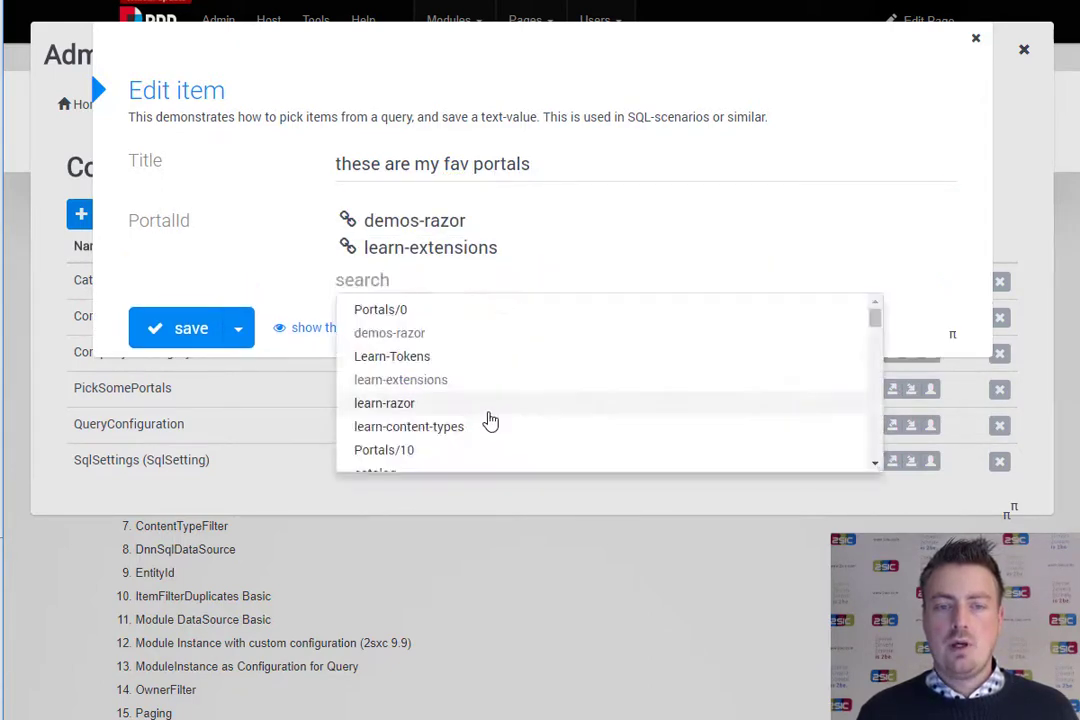
pyautogui.click(487, 404)
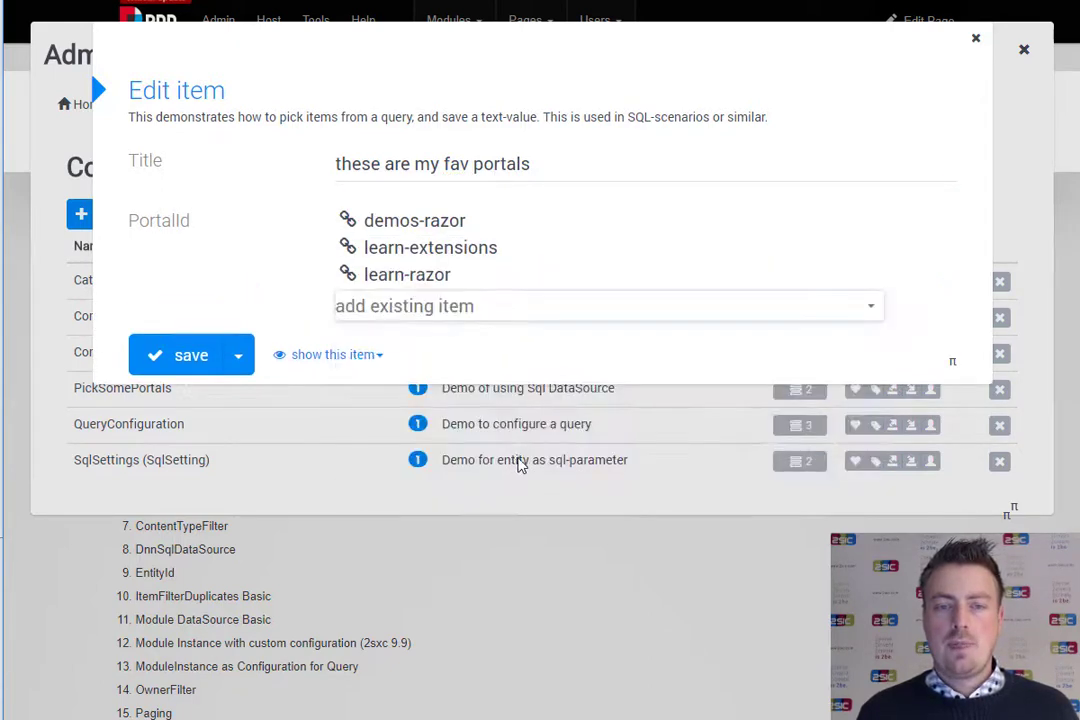
# Save the item as PortalId 2,4,5, then review and close the PickSomePortals list
pyautogui.click(213, 362)
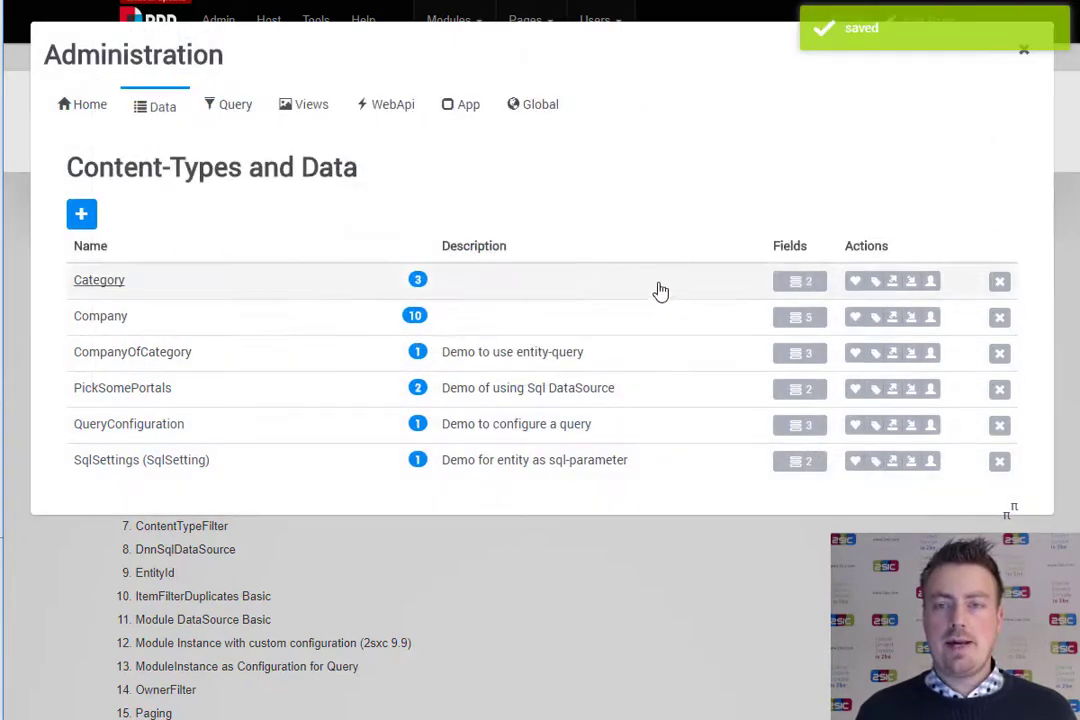
pyautogui.click(170, 389)
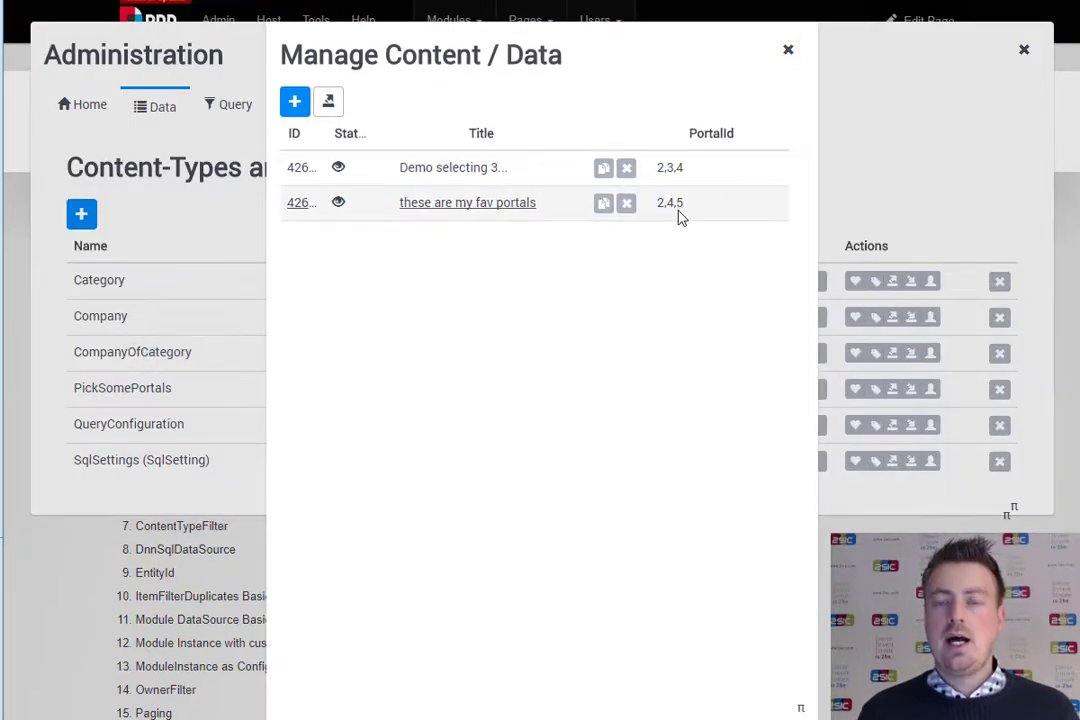
pyautogui.click(910, 170)
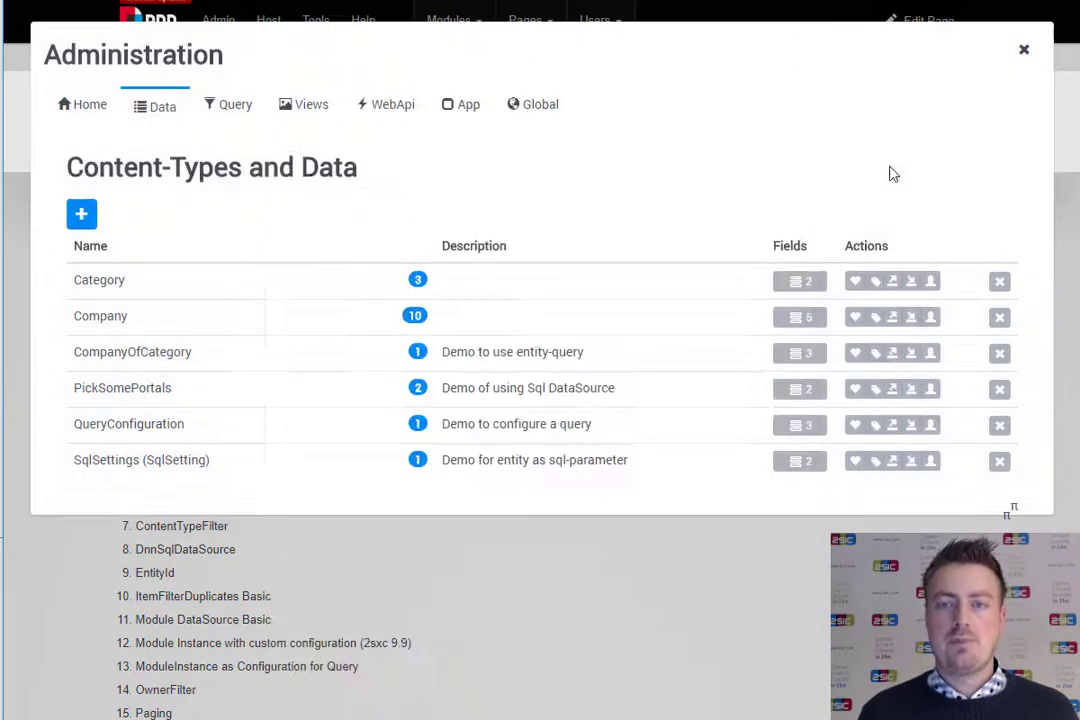
# Find the portals query among the visual queries and open SqlDataSource in the designer
pyautogui.click(222, 106)
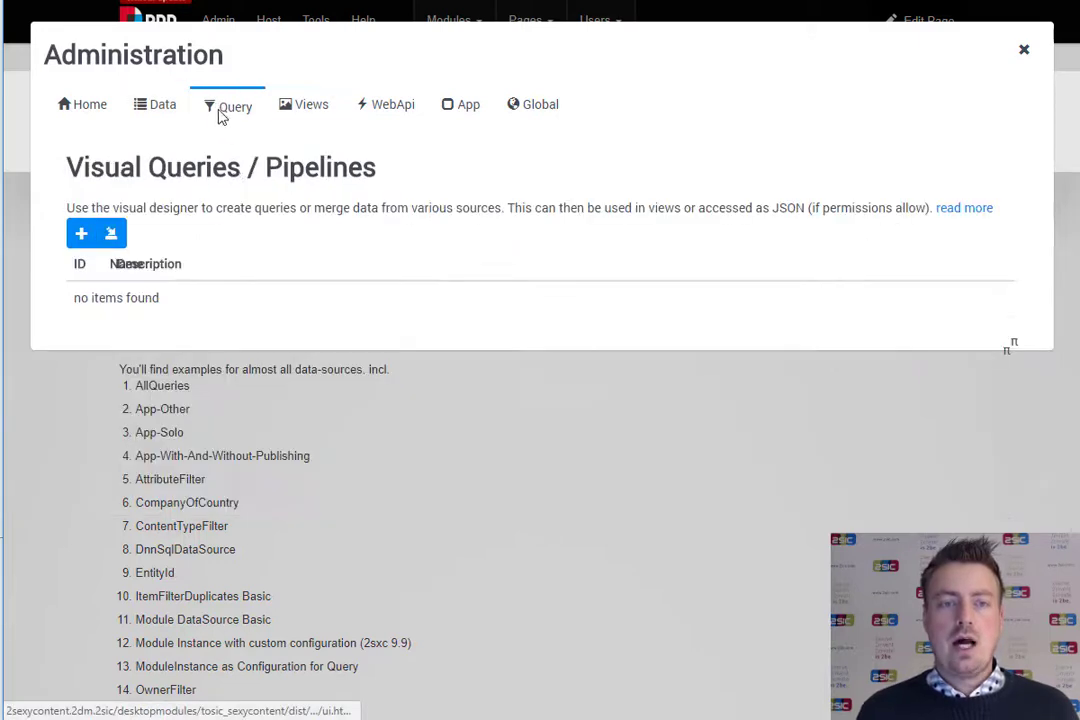
pyautogui.scroll(-3, 236, 303)
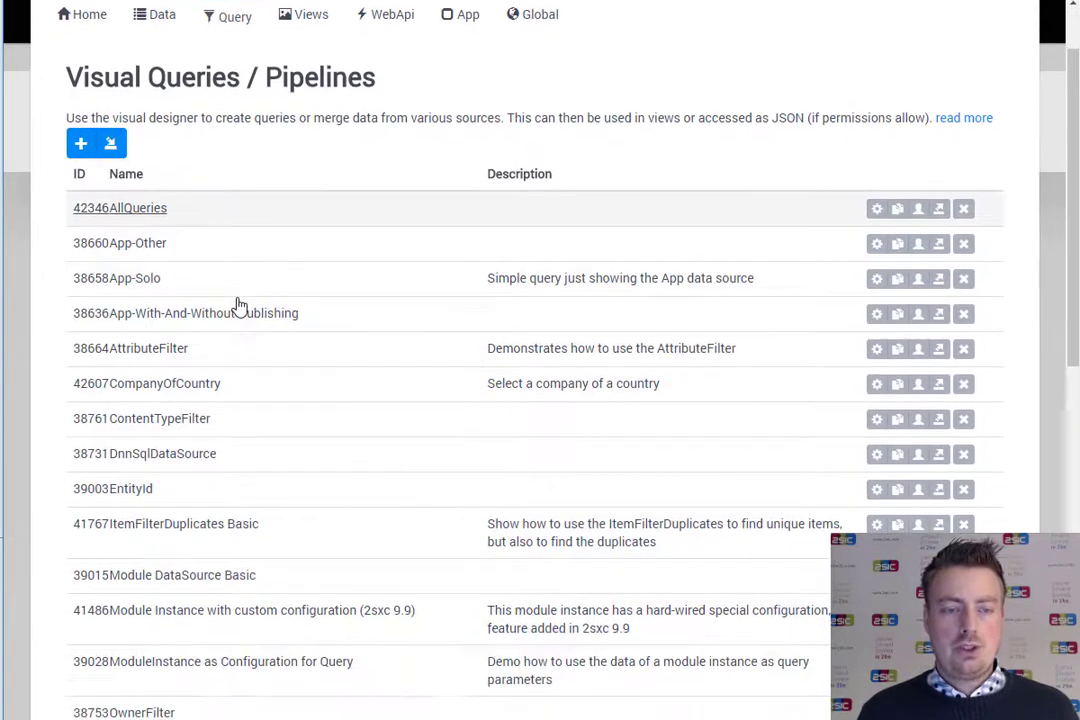
pyautogui.hotkey('ctrl', 'f')
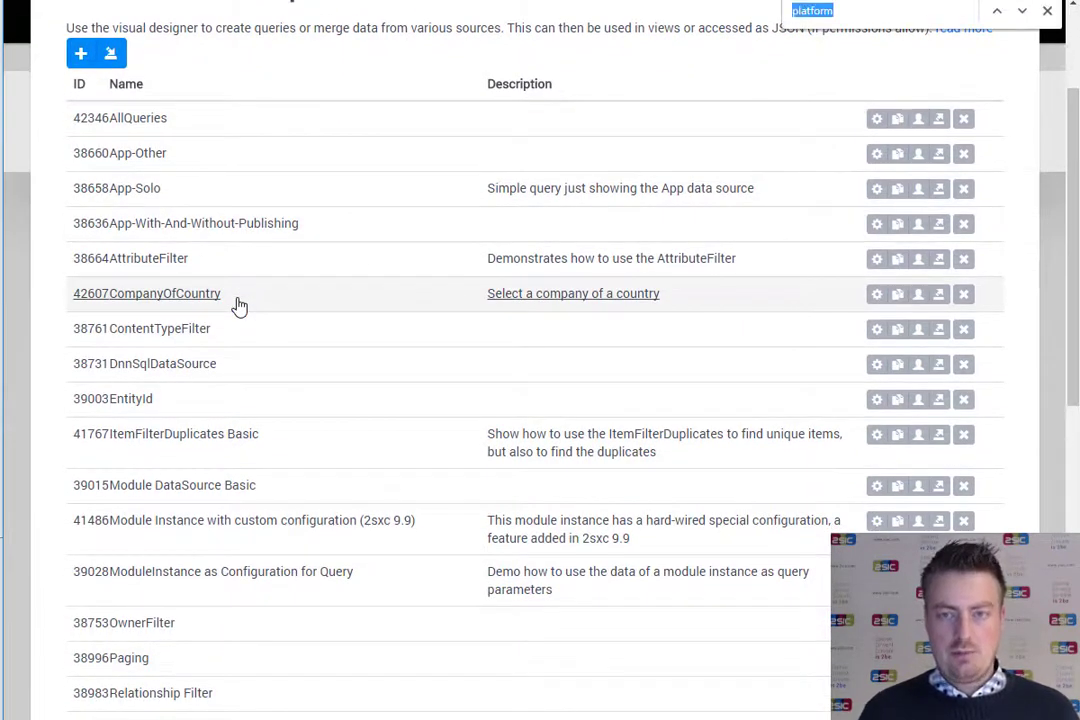
pyautogui.write('portals')
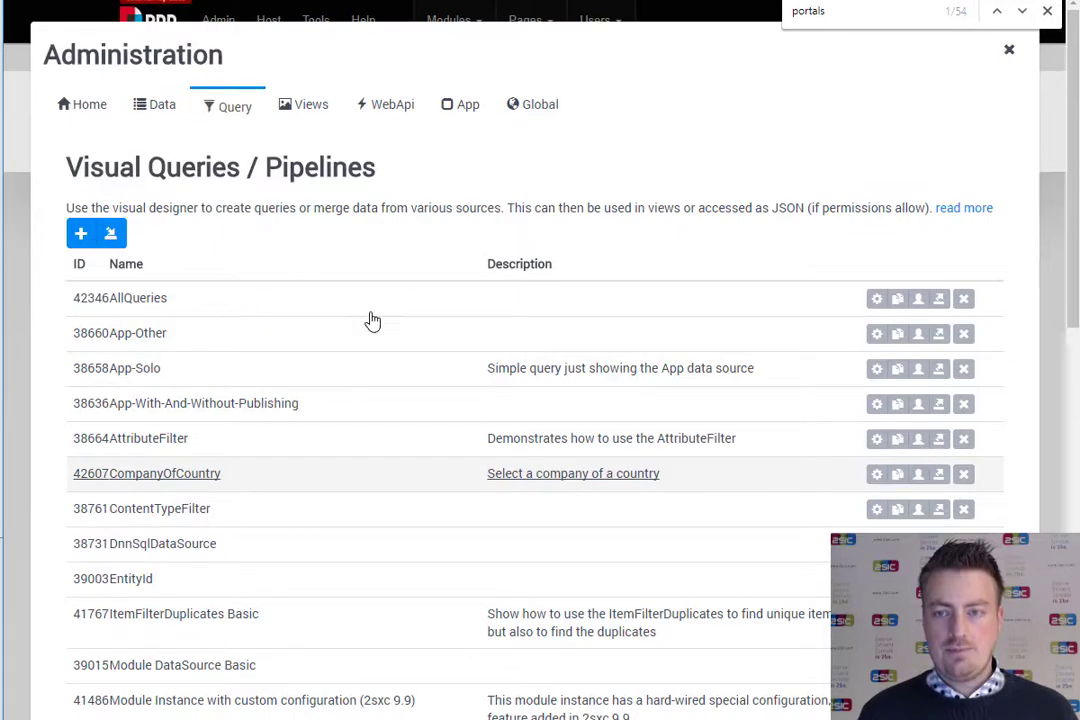
pyautogui.scroll(-8, 374, 320)
pyautogui.scroll(3, 376, 320)
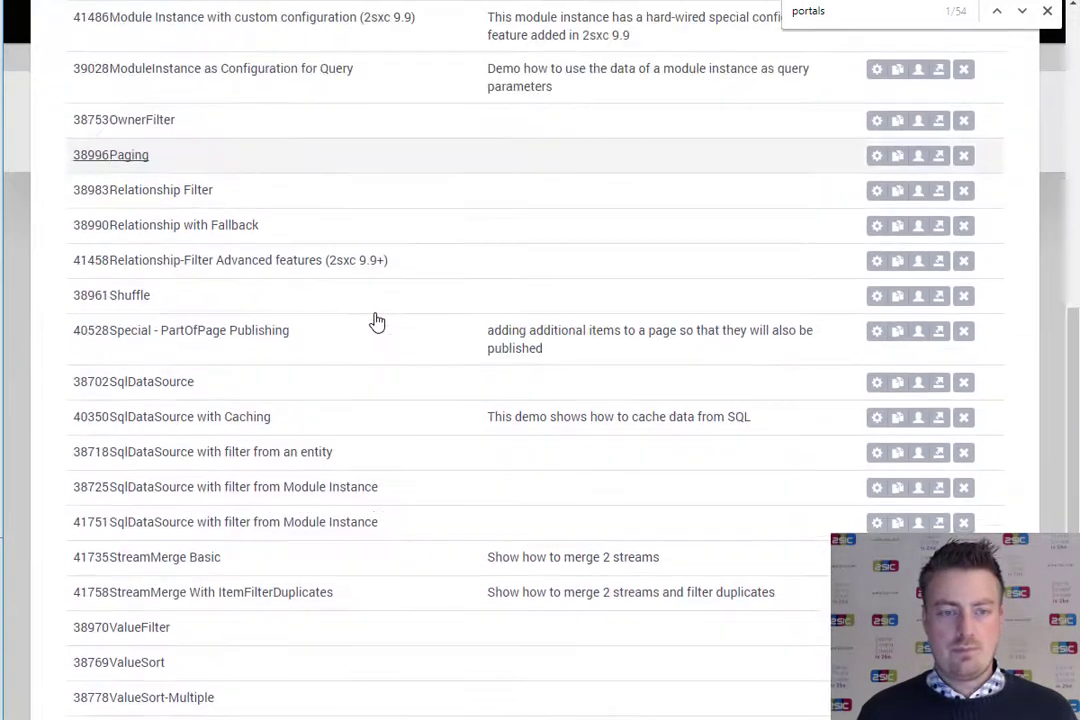
pyautogui.click(157, 388)
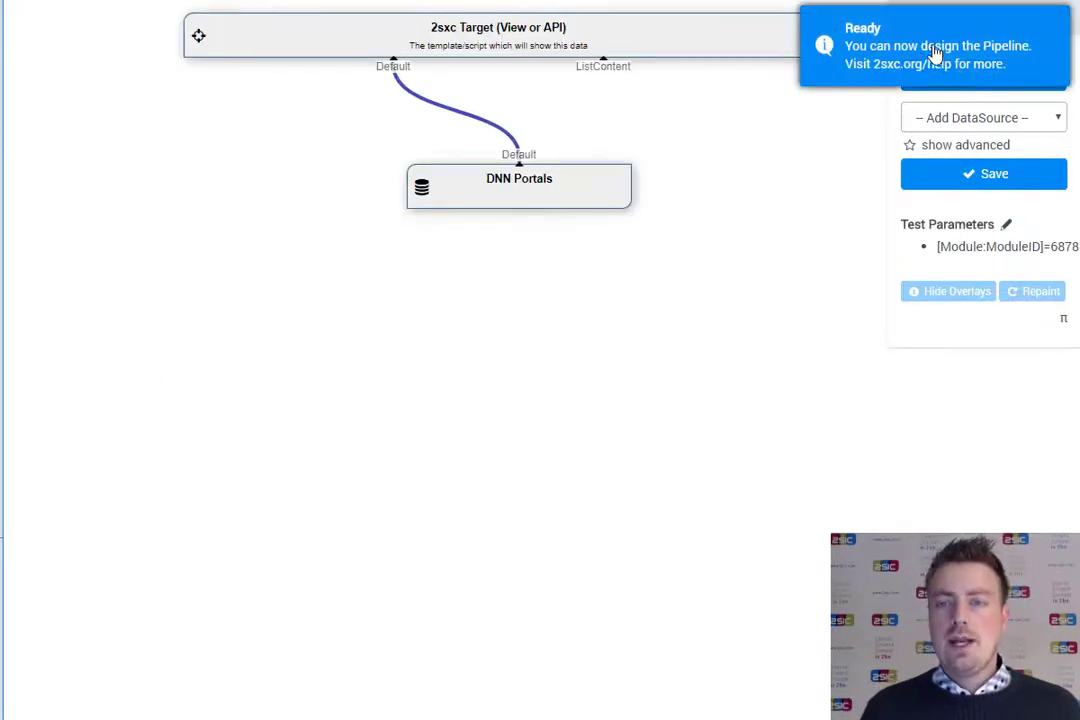
# Run the query and inspect the first of the 61 portal records returned
pyautogui.click(887, 64)
pyautogui.click(1000, 76)
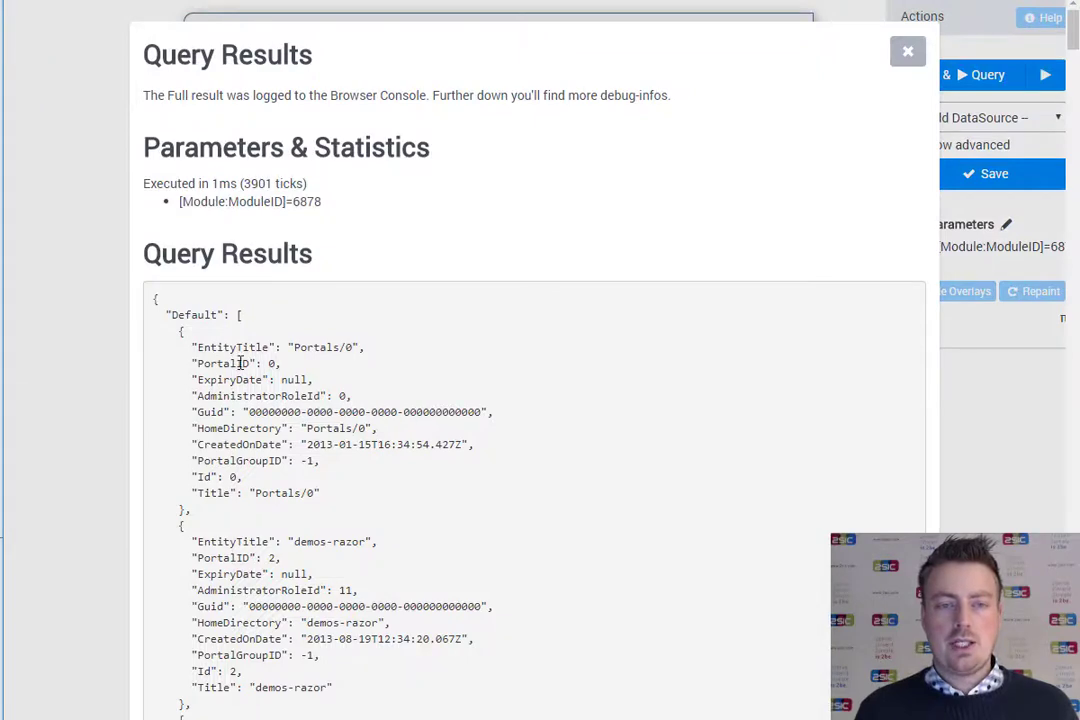
pyautogui.moveTo(165, 347); pyautogui.dragTo(366, 501)
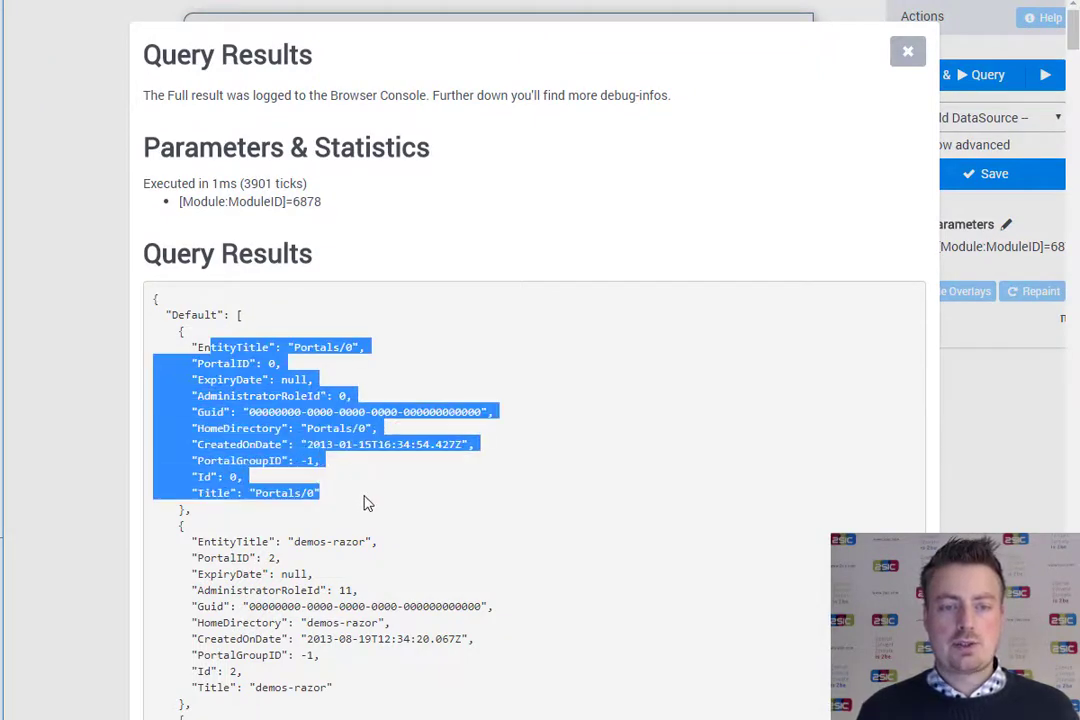
pyautogui.click(566, 369)
# Inspect the DNN Portals source's SQL query selecting non-expired portals from [Portals]
pyautogui.click(910, 52)
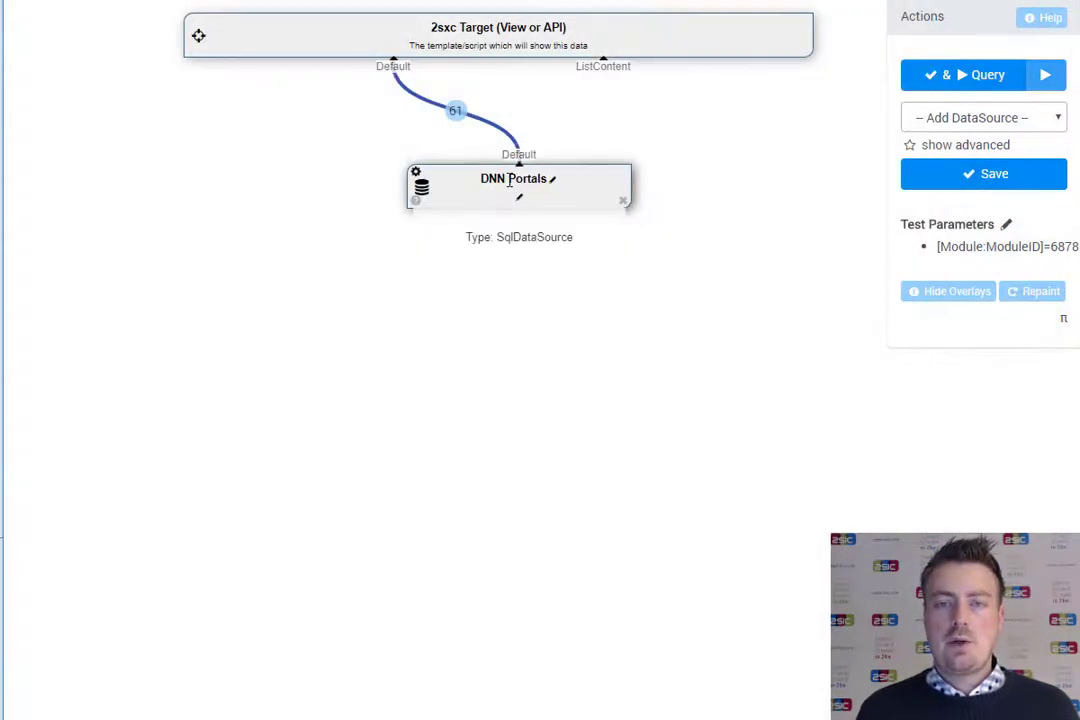
pyautogui.click(417, 179)
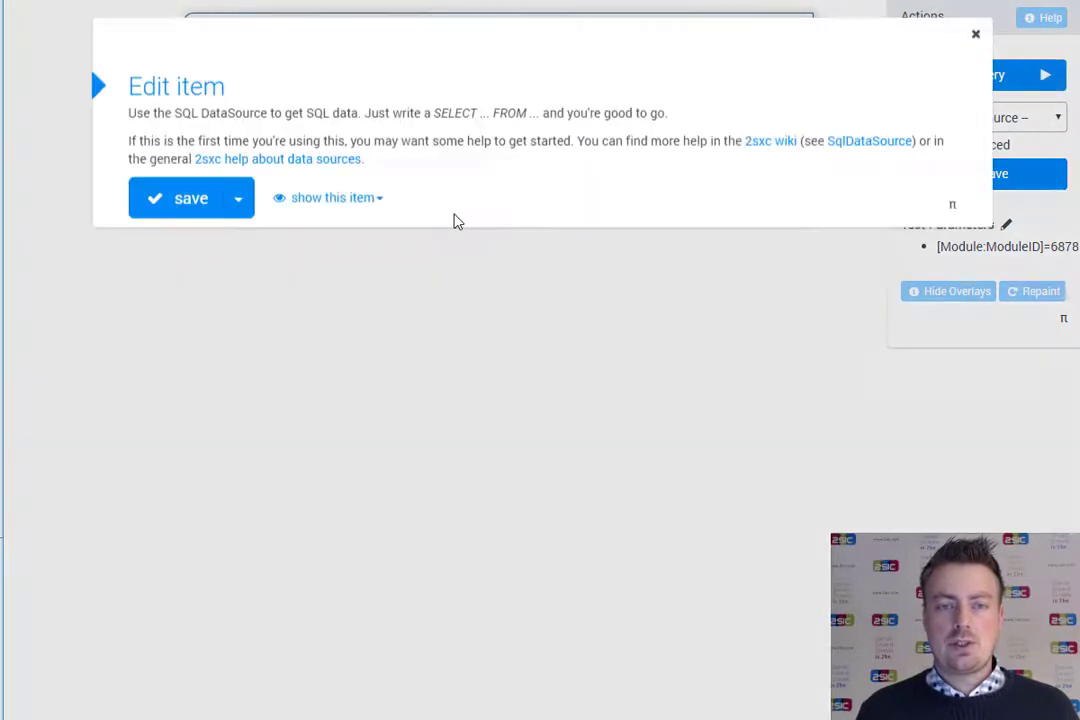
pyautogui.scroll(-5, 451, 303)
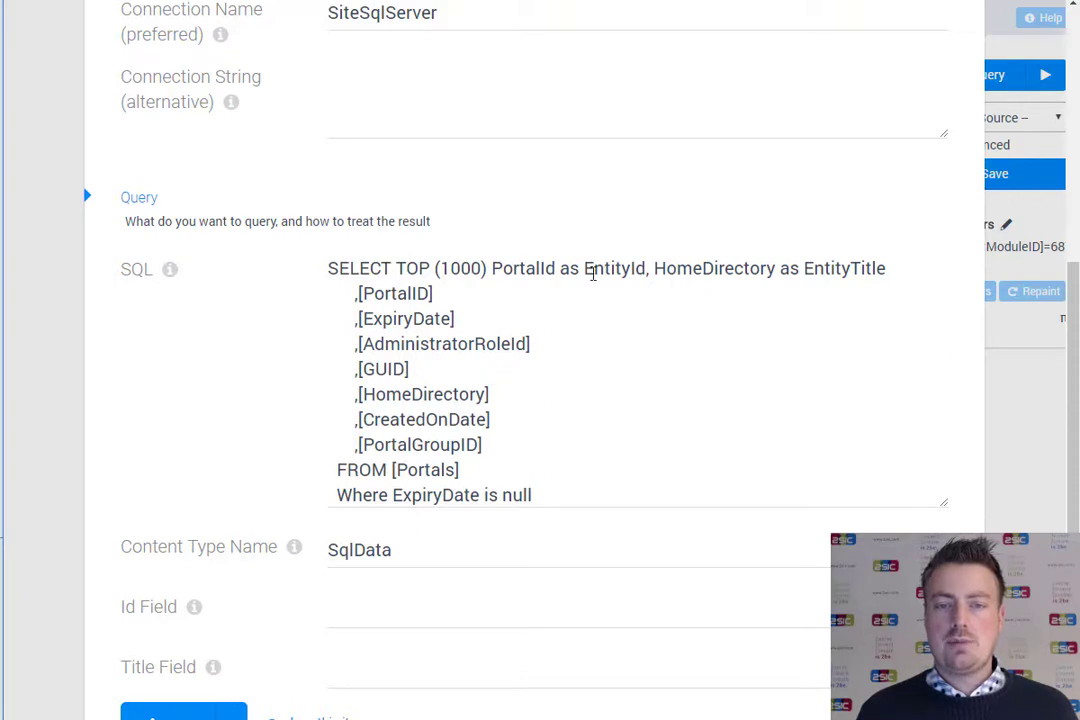
pyautogui.click(1013, 392)
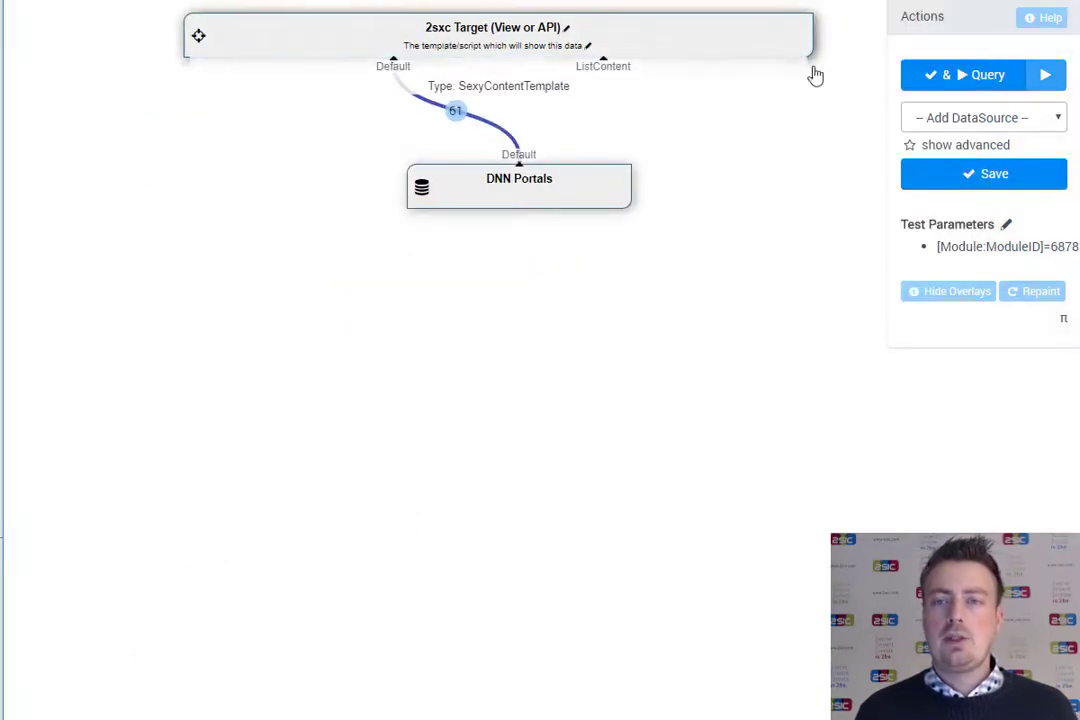
pyautogui.click(1043, 80)
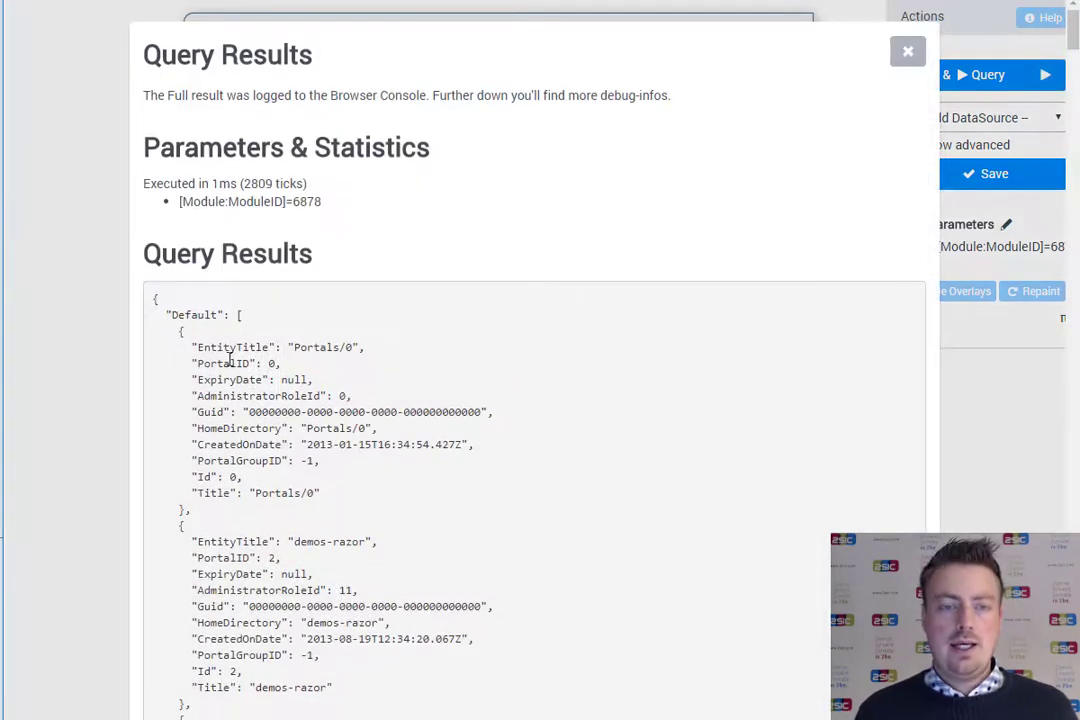
pyautogui.moveTo(197, 347); pyautogui.dragTo(388, 506)
pyautogui.click(388, 506)
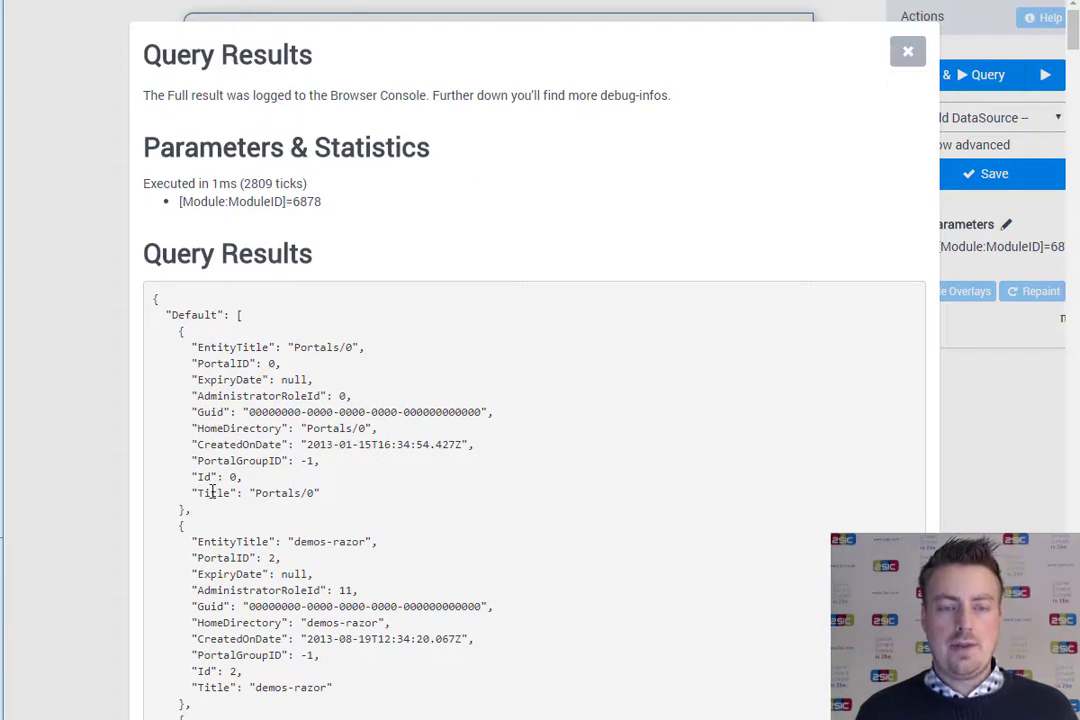
pyautogui.doubleClick(239, 350)
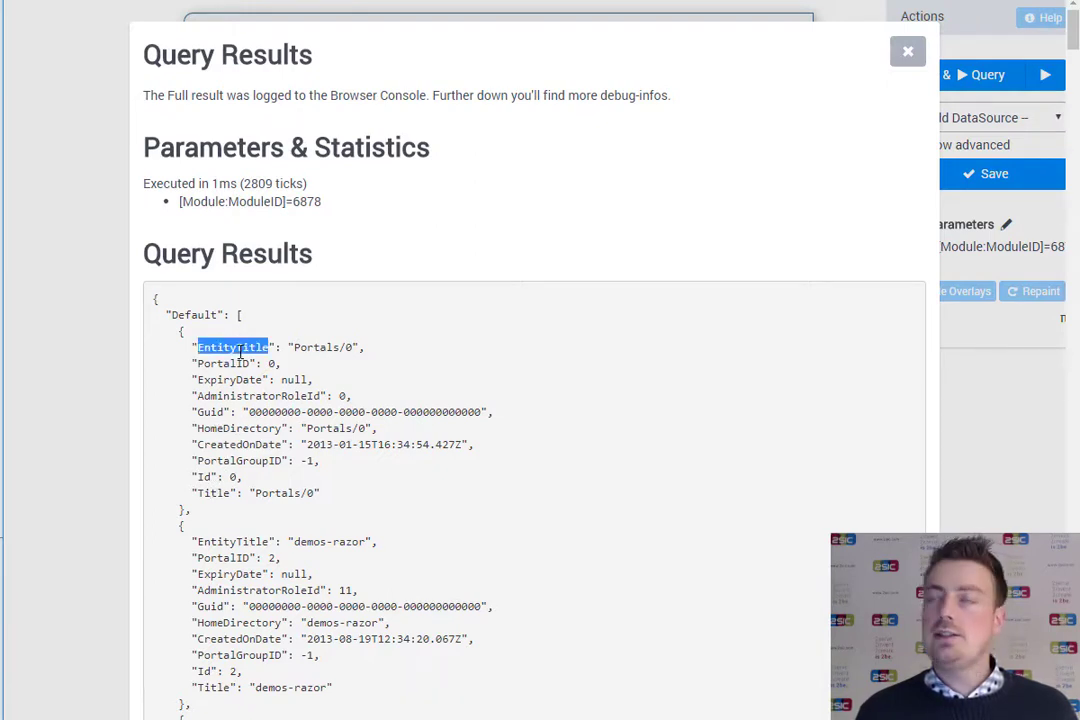
pyautogui.tripleClick(215, 494)
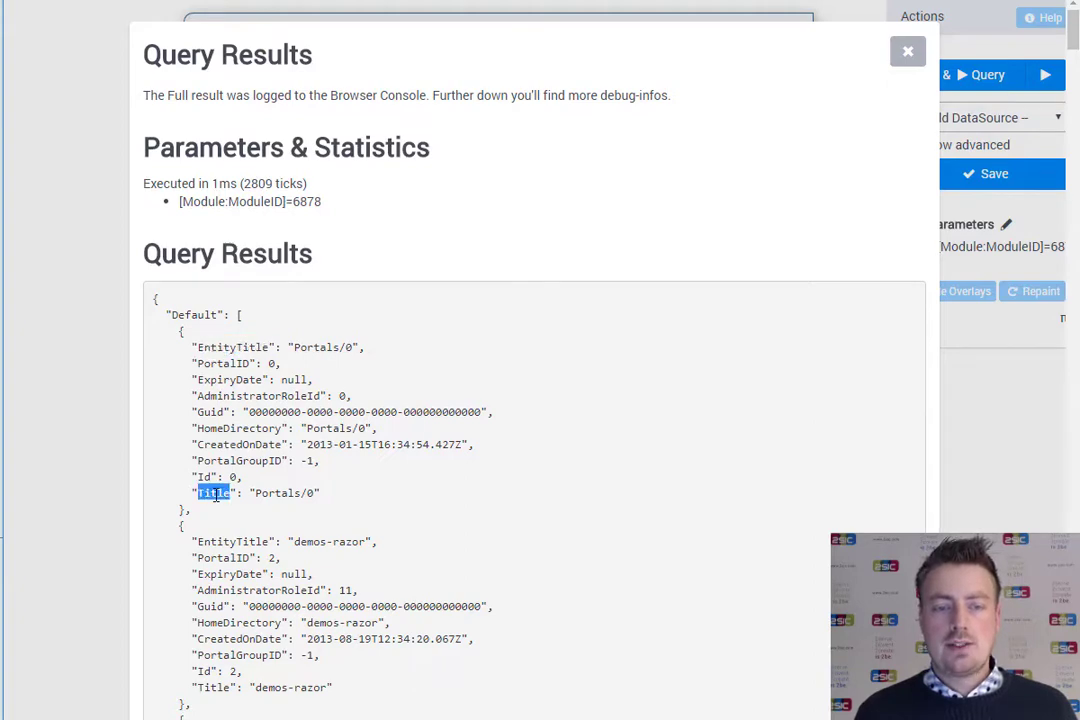
pyautogui.doubleClick(215, 494)
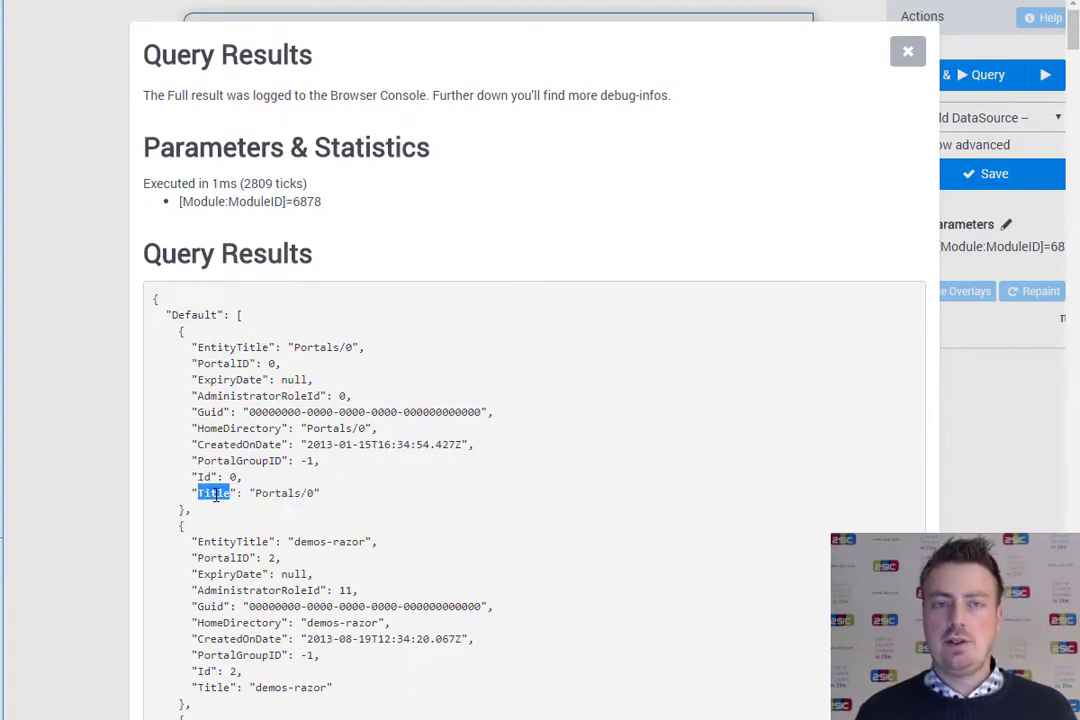
pyautogui.click(80, 198)
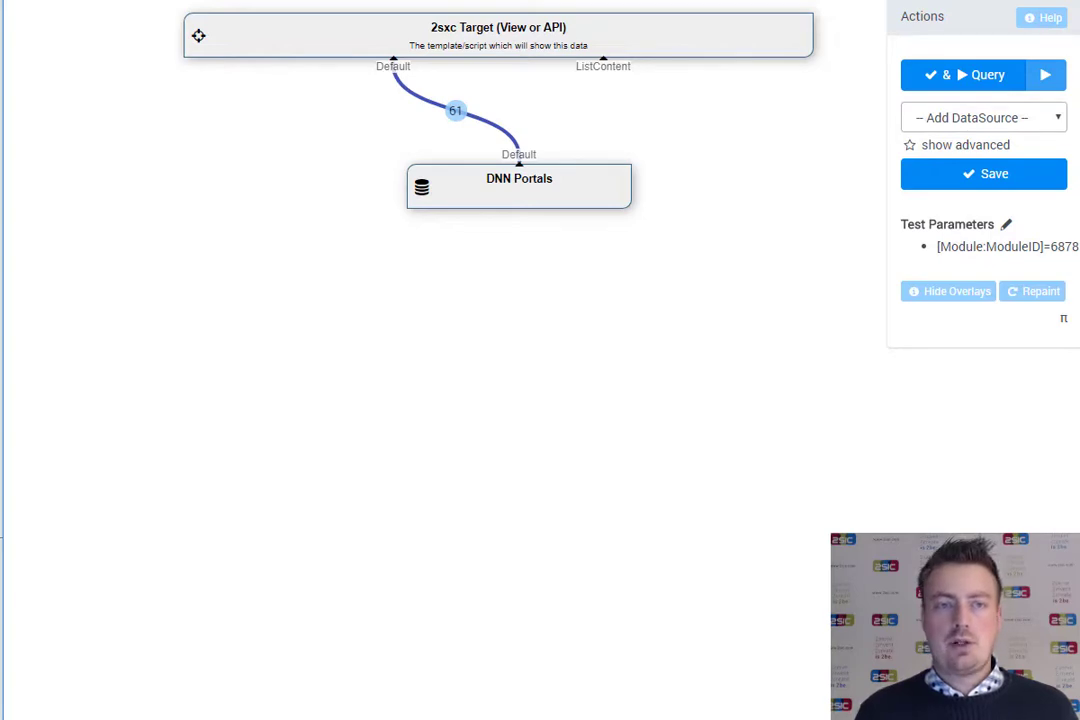
# Open the fields list of the PickSomePortals content type
pyautogui.press('Escape')
pyautogui.scroll(7, 248, 200)
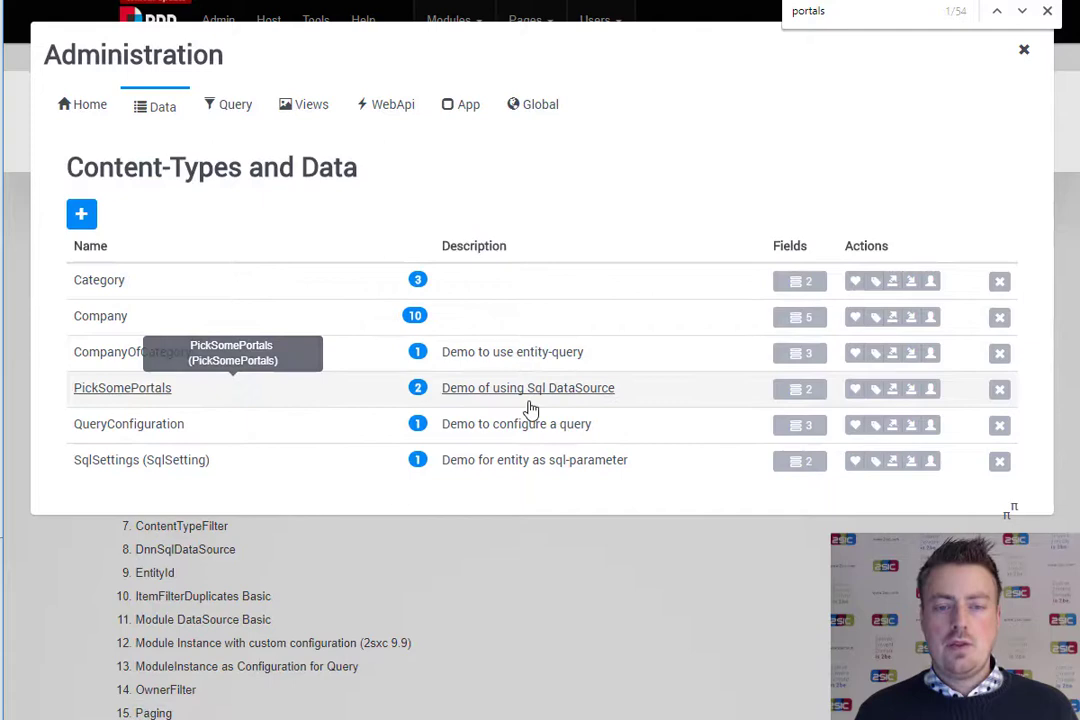
pyautogui.click(805, 389)
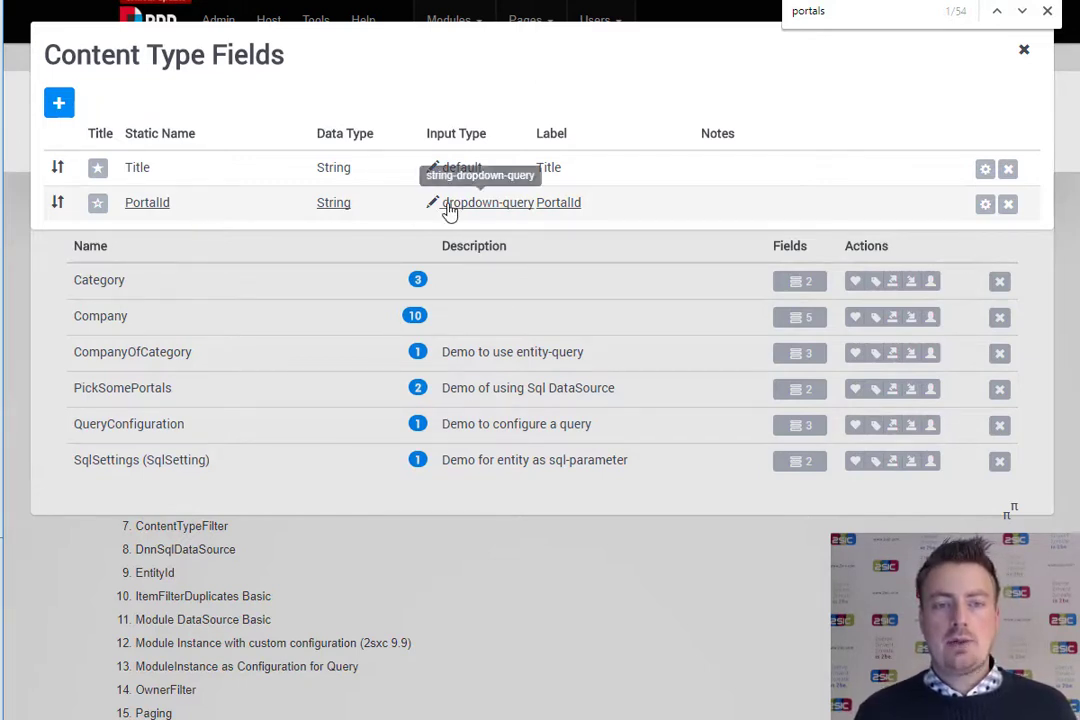
# Add a PortalID2 field of type Text / string with drop-down from query input
pyautogui.click(59, 102)
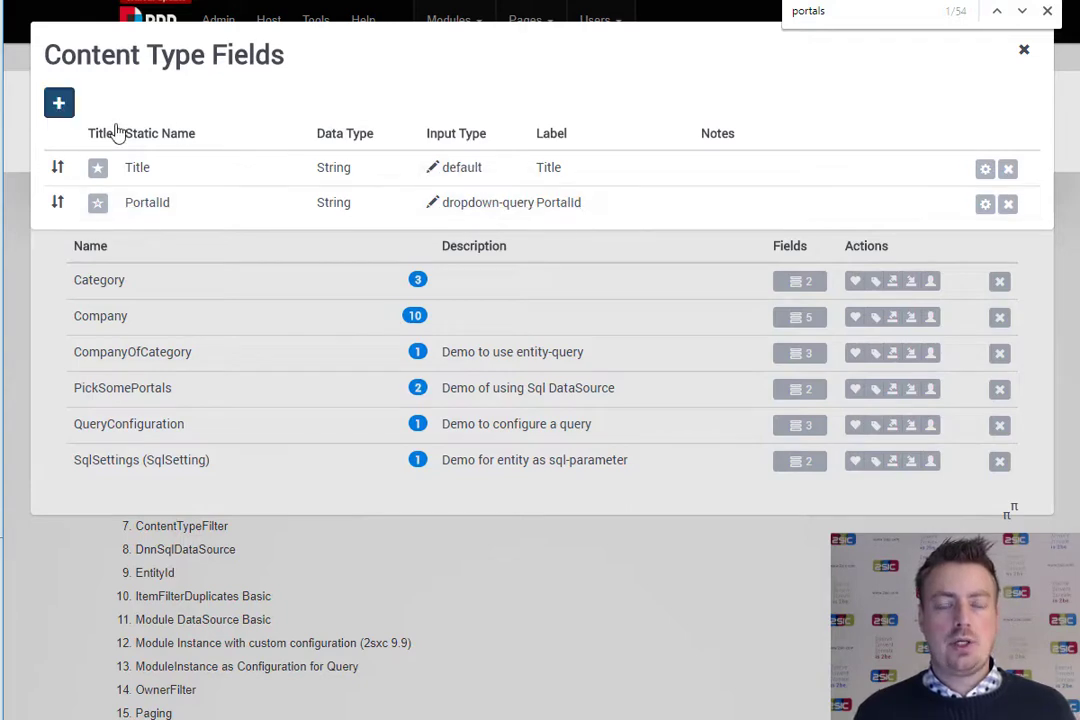
pyautogui.click(312, 154)
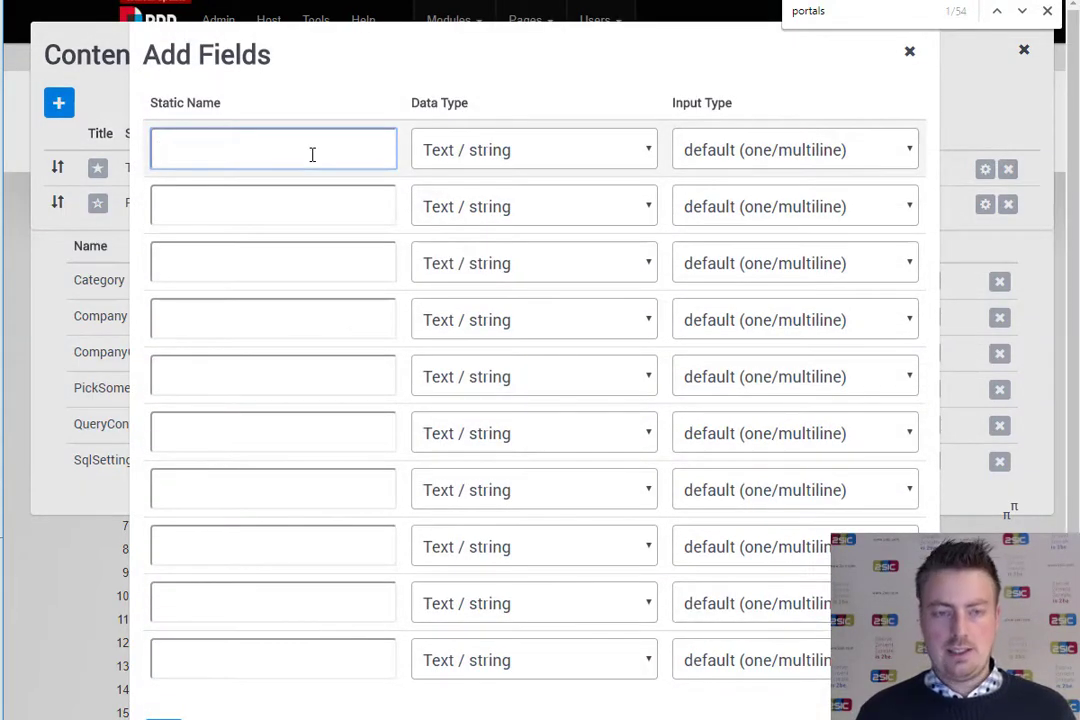
pyautogui.write('PortalID2')
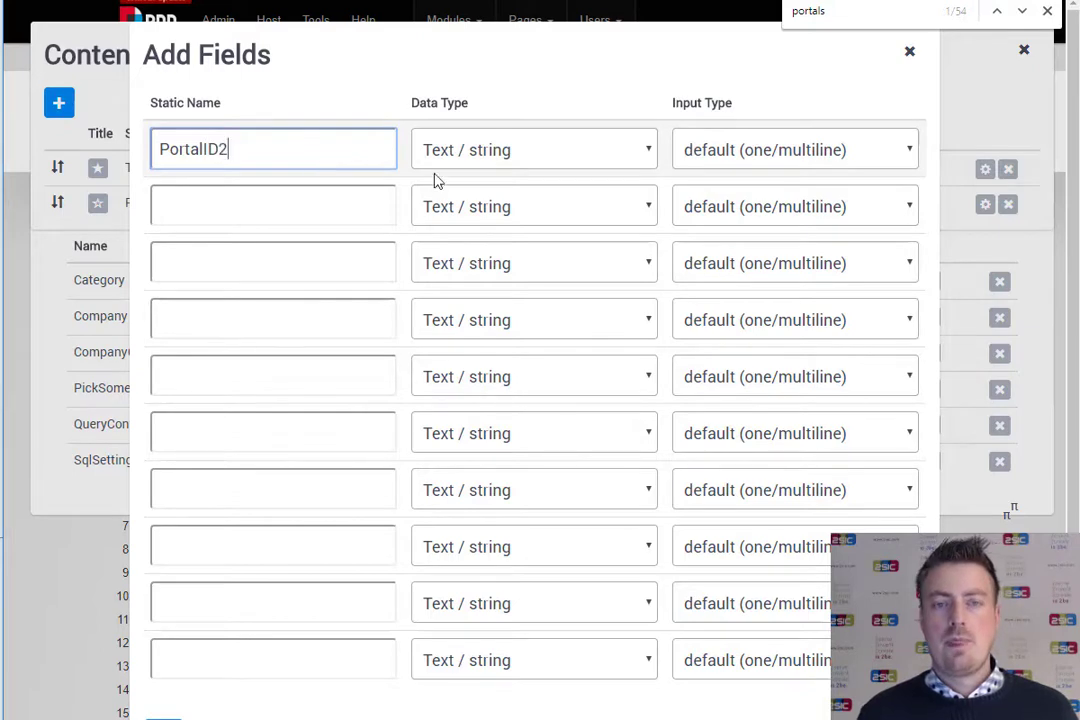
pyautogui.click(515, 148)
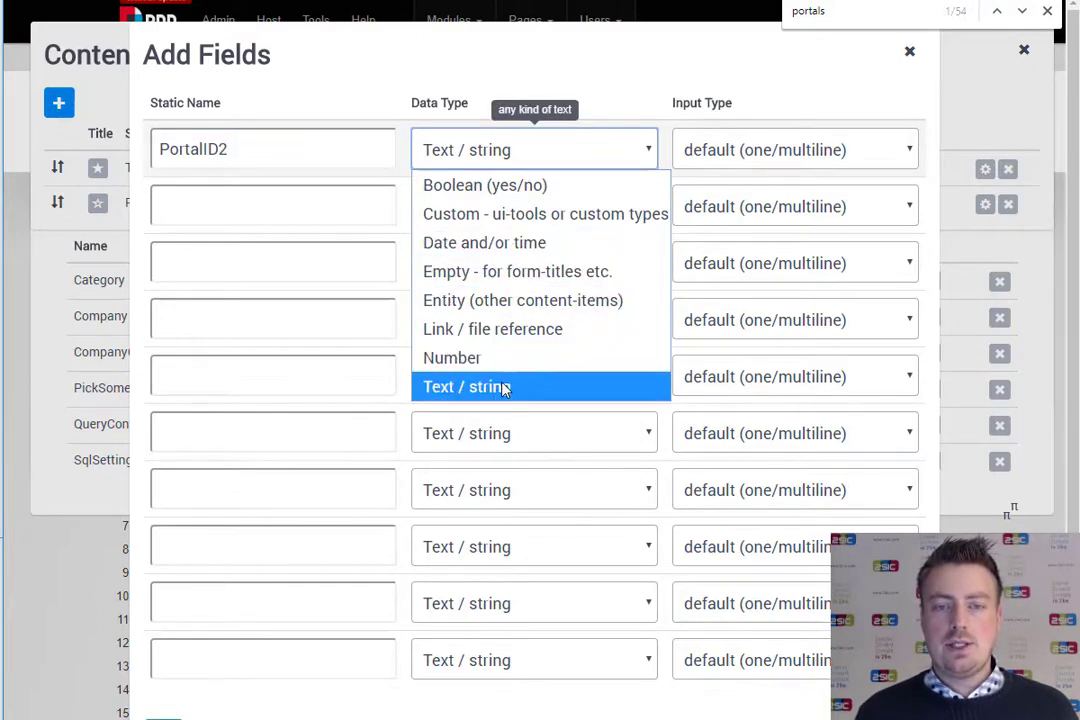
pyautogui.click(470, 386)
pyautogui.click(742, 148)
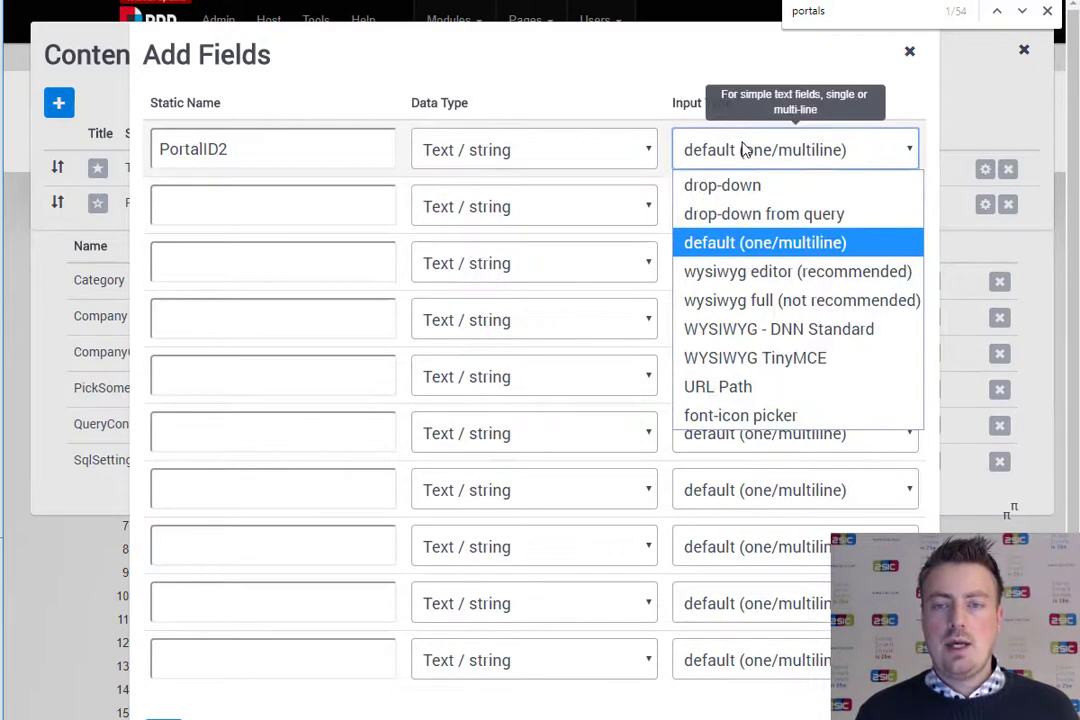
pyautogui.click(758, 226)
pyautogui.scroll(-2, 265, 570)
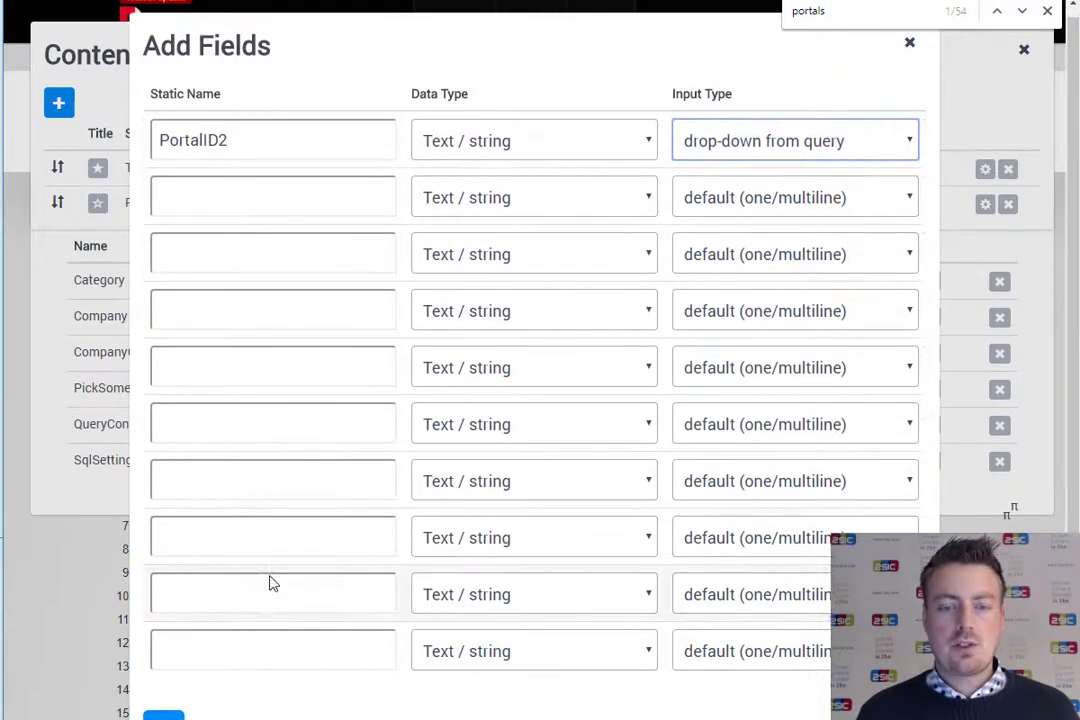
pyautogui.click(164, 651)
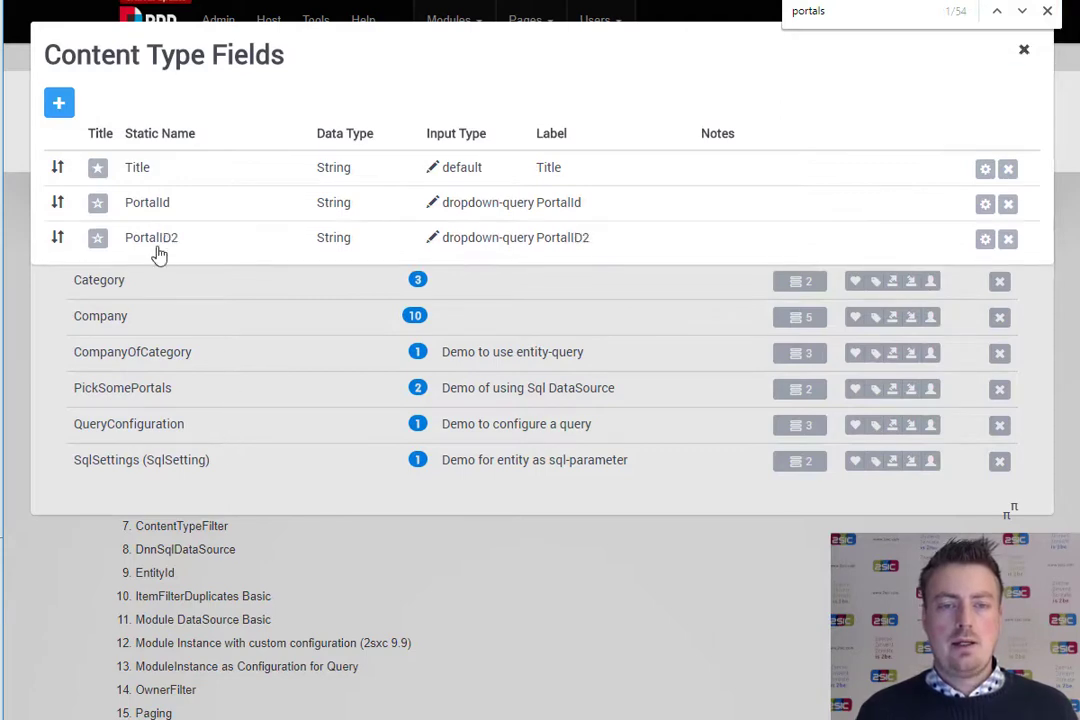
# Enter SqlDataSource as the Query in PortalID2's string-dropdown-query settings
pyautogui.click(155, 238)
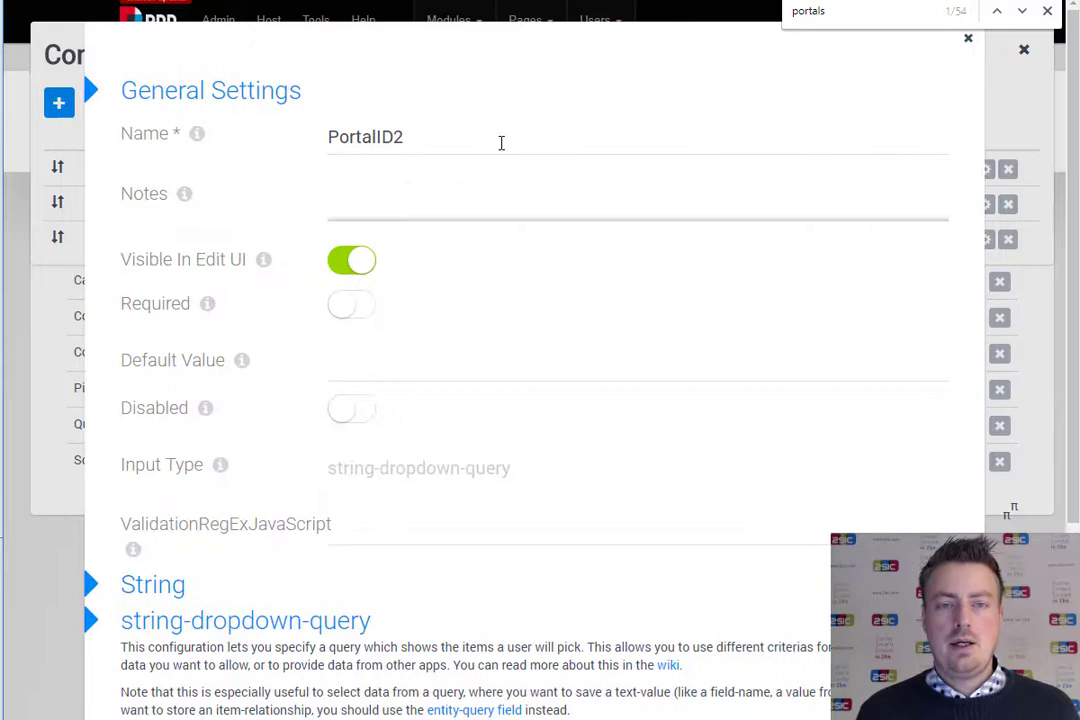
pyautogui.scroll(-3, 378, 304)
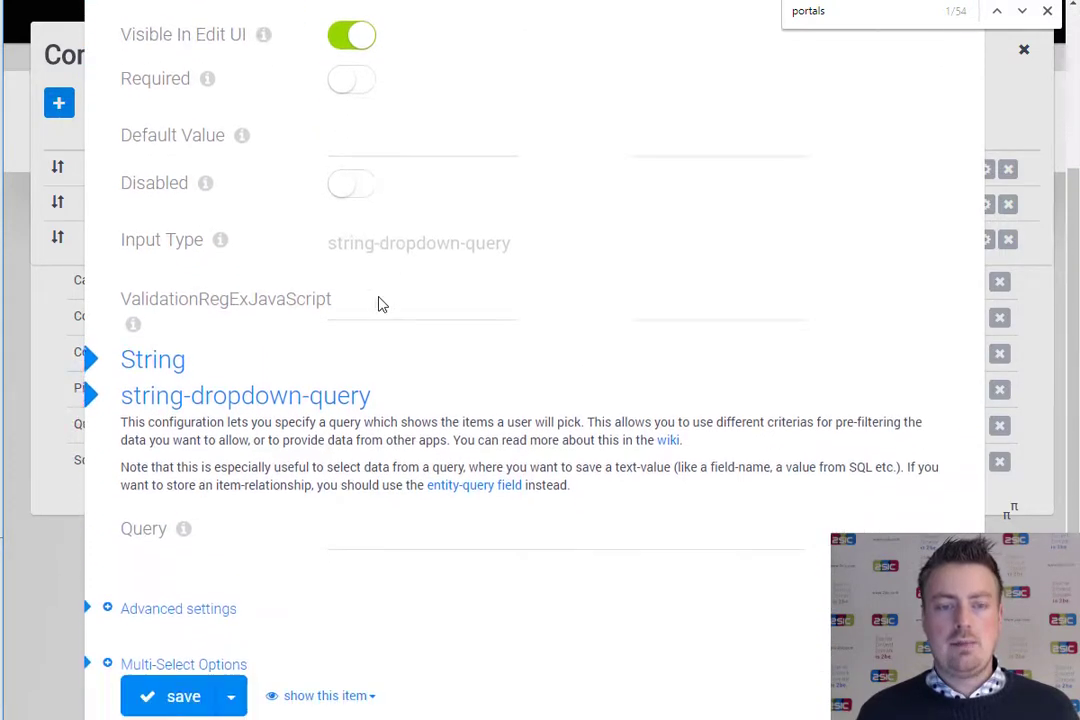
pyautogui.click(390, 499)
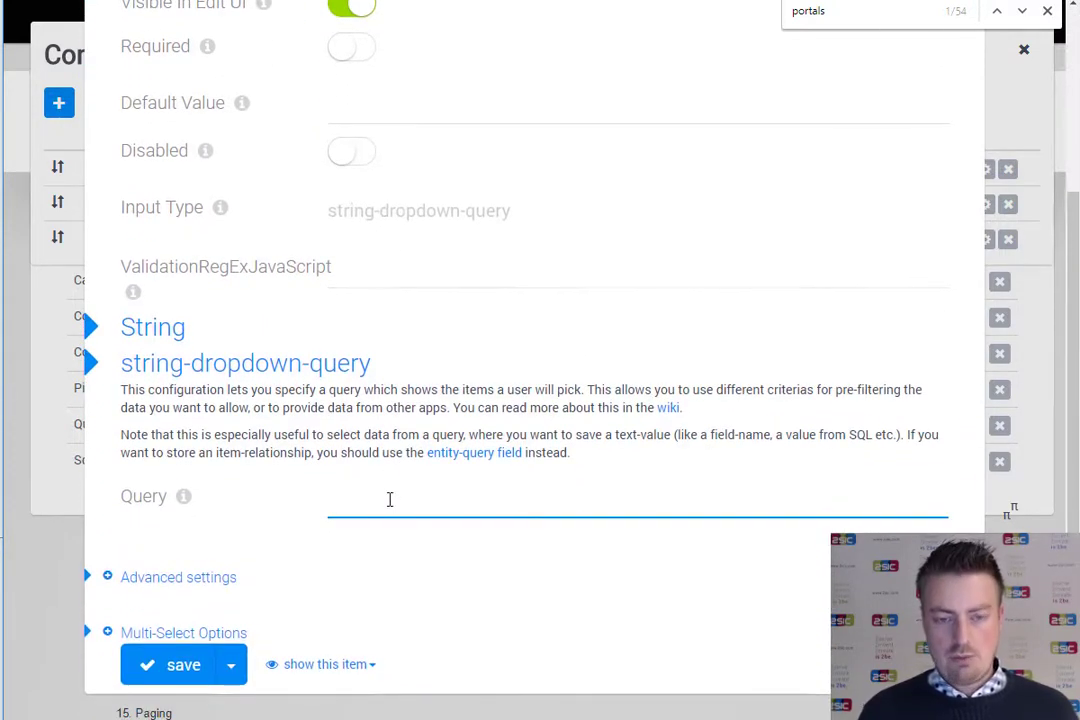
pyautogui.write('S')
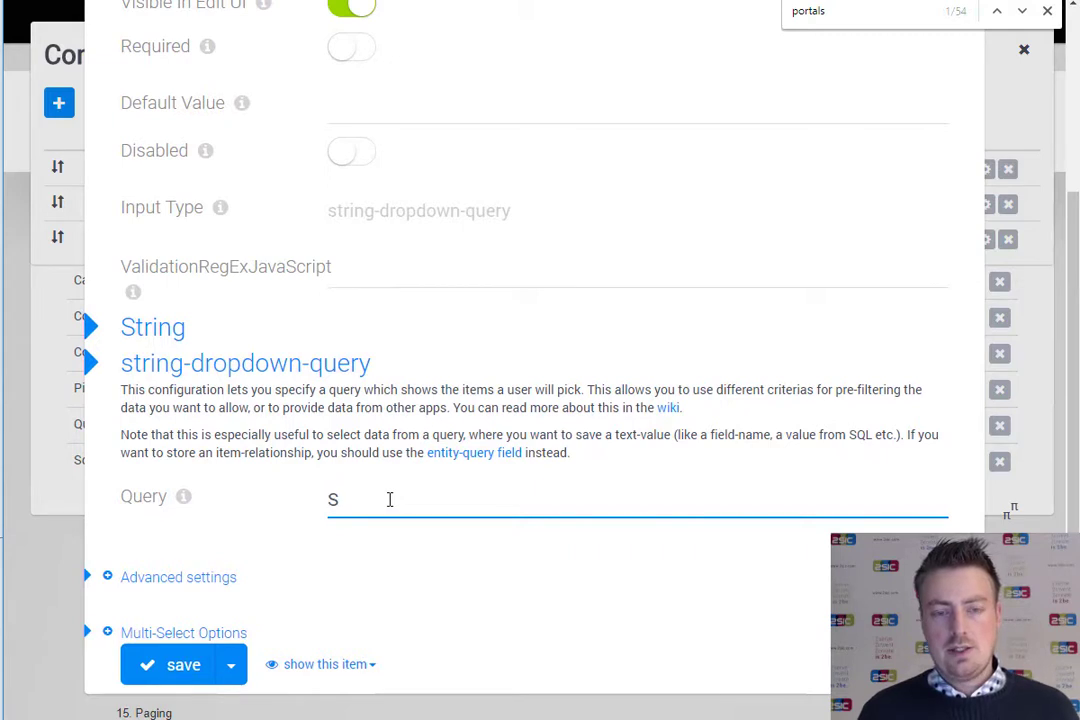
pyautogui.write('qlDataSource')
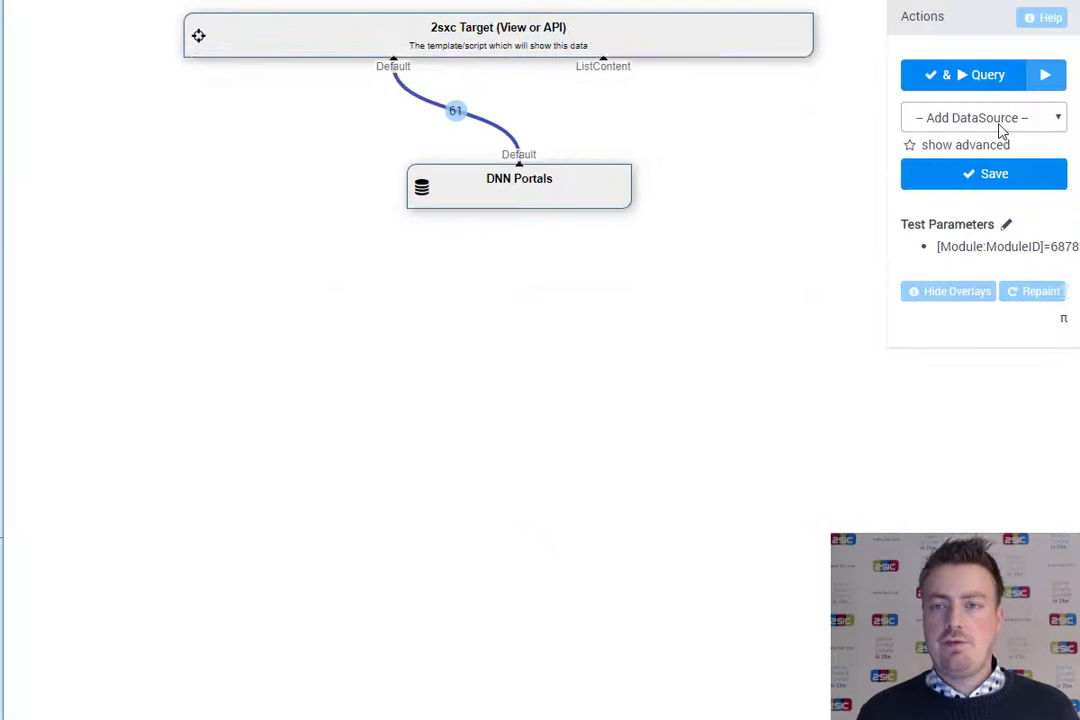
# Run the SqlDataSource query and check the Id and Title properties of each portal
pyautogui.click(1019, 80)
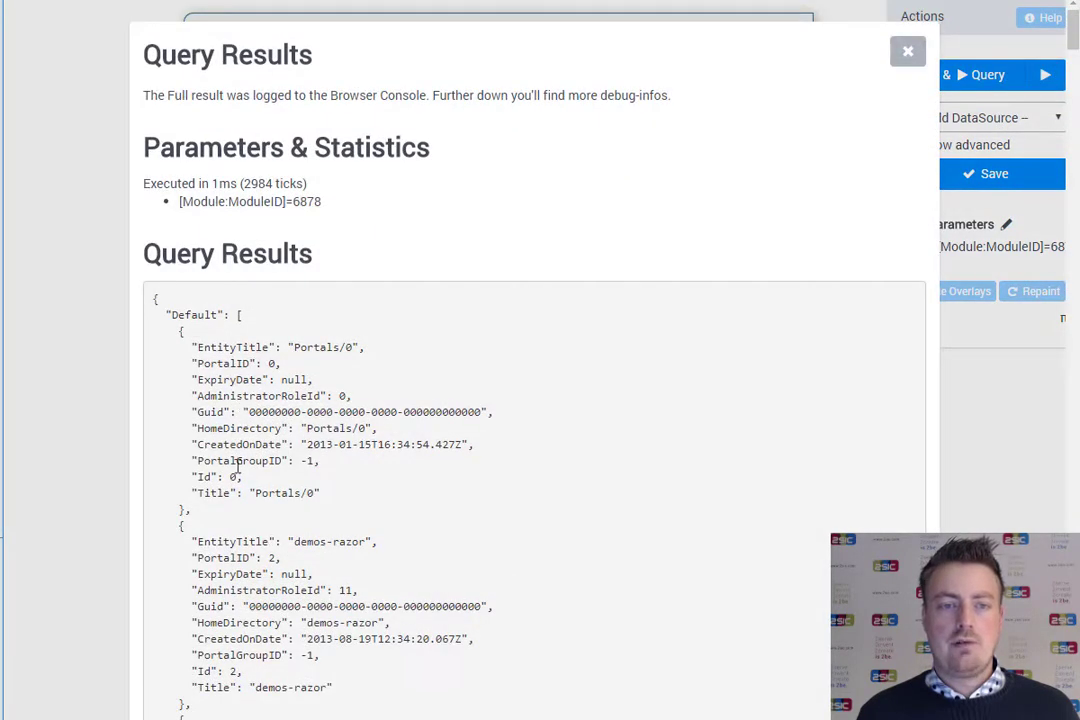
pyautogui.doubleClick(212, 495)
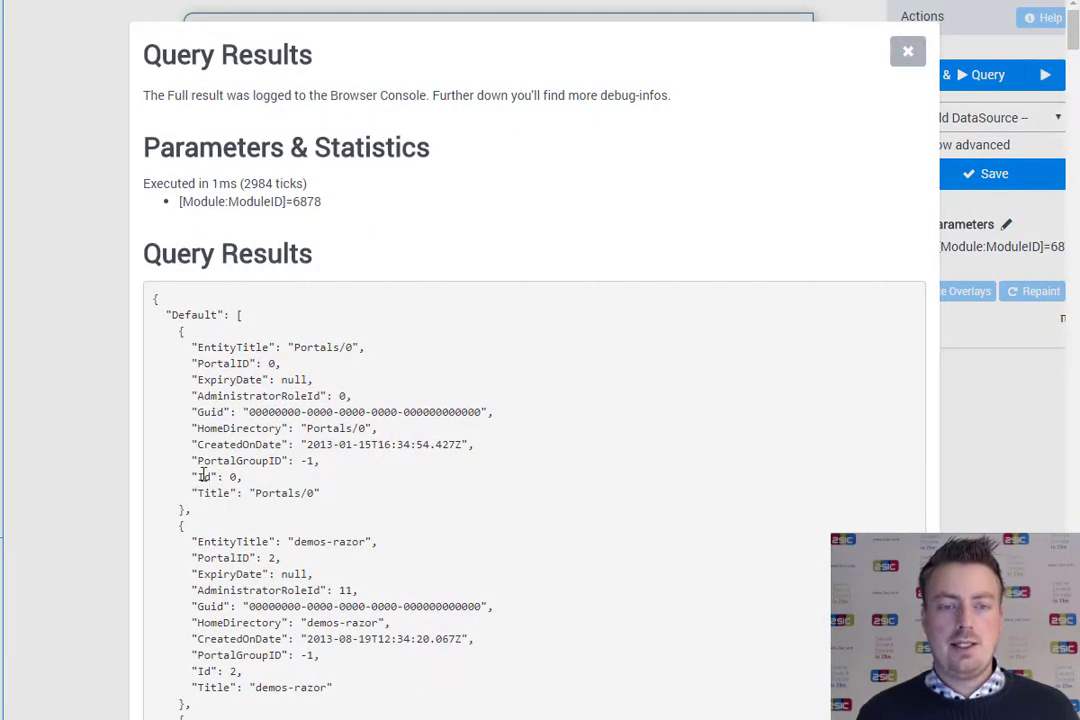
pyautogui.doubleClick(203, 477)
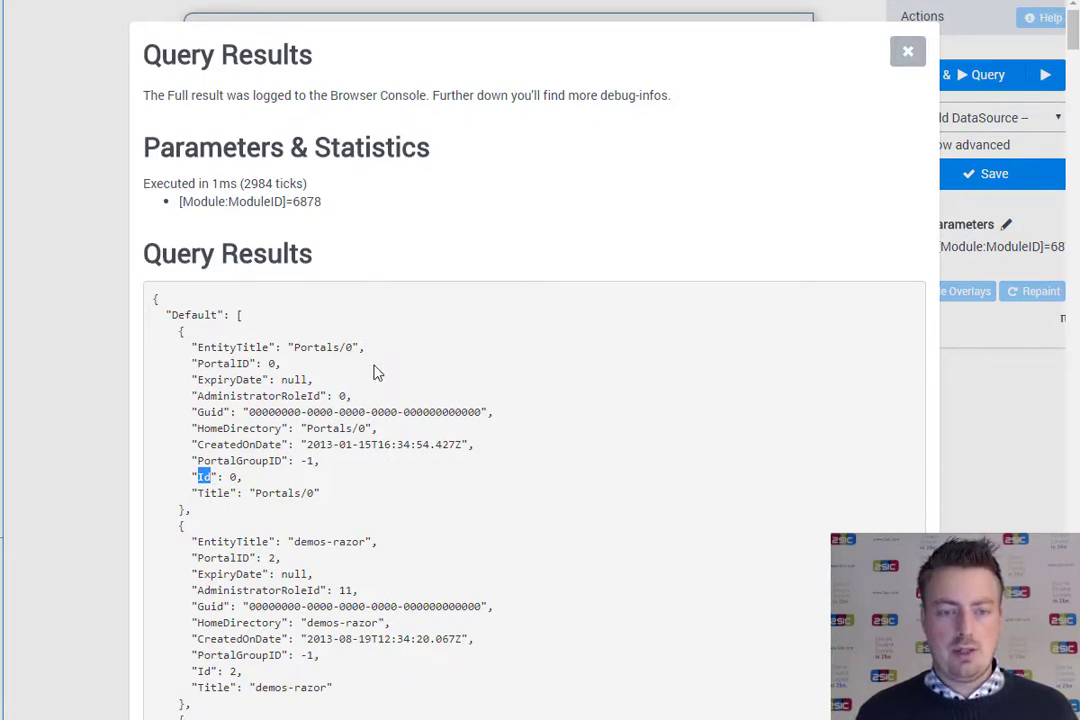
pyautogui.scroll(-5, 322, 320)
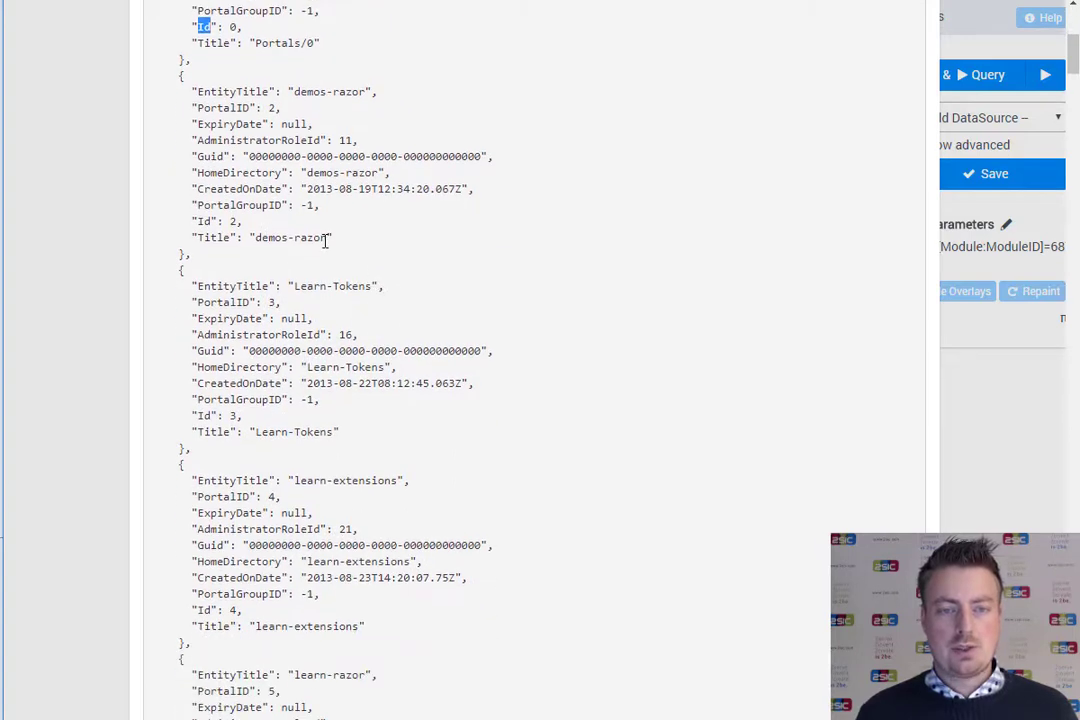
pyautogui.scroll(-2, 260, 385)
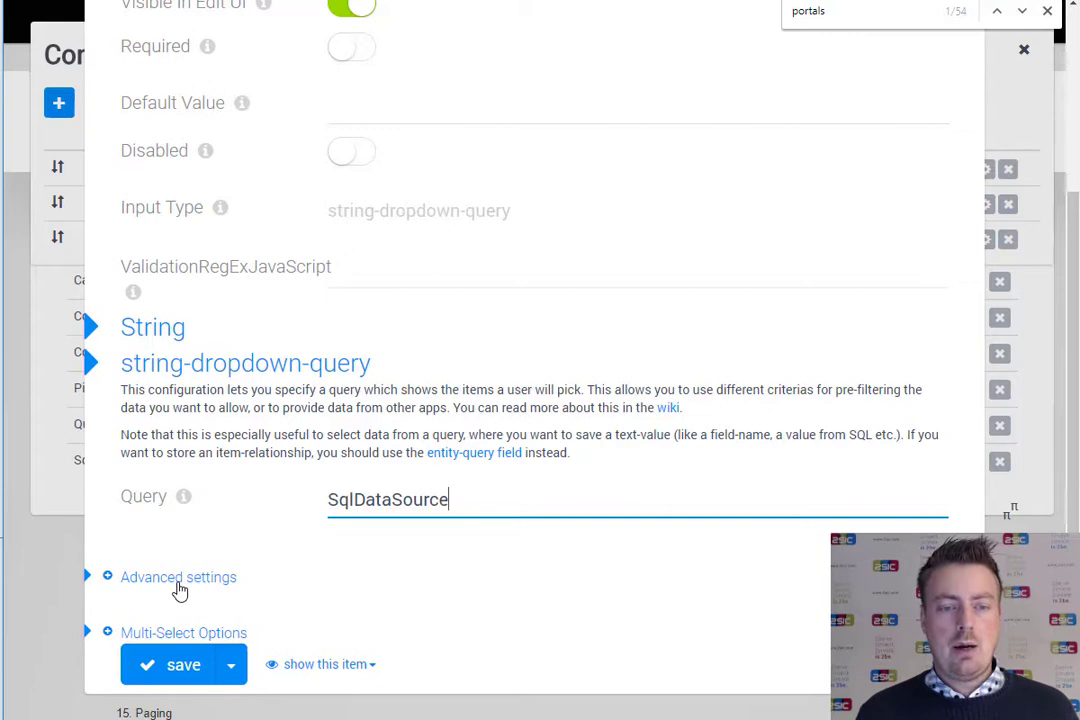
# In advanced settings, set Value Field to Id and Label Field to Title
pyautogui.click(176, 580)
pyautogui.scroll(-3, 248, 499)
pyautogui.click(368, 490)
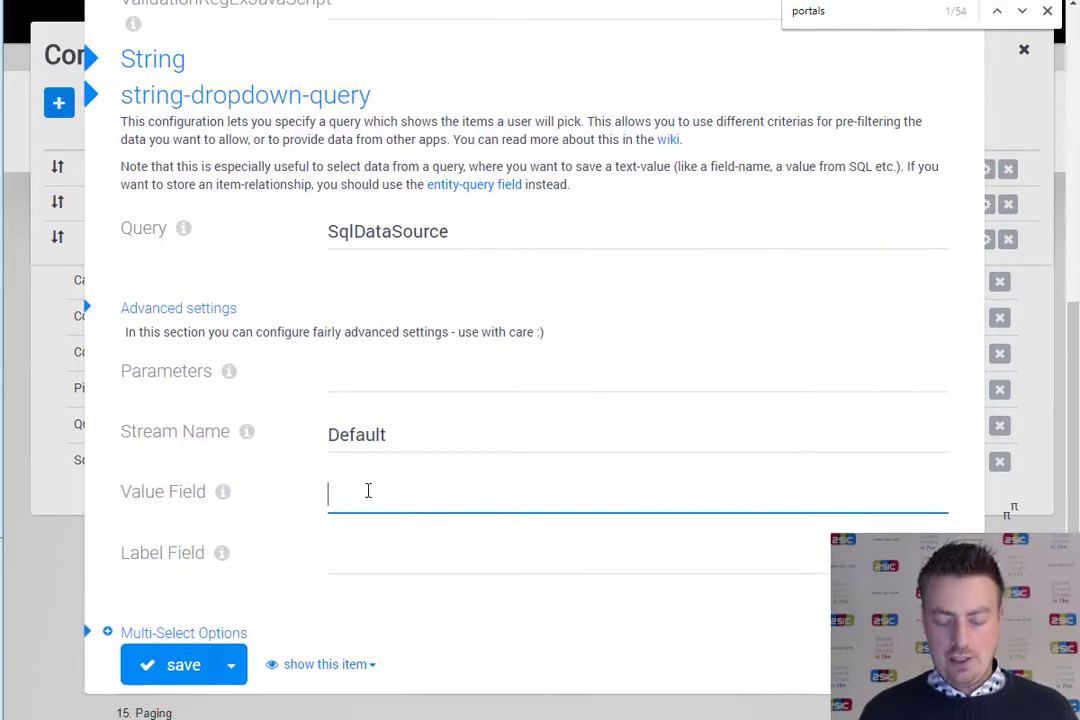
pyautogui.write('Id')
pyautogui.press('Tab')
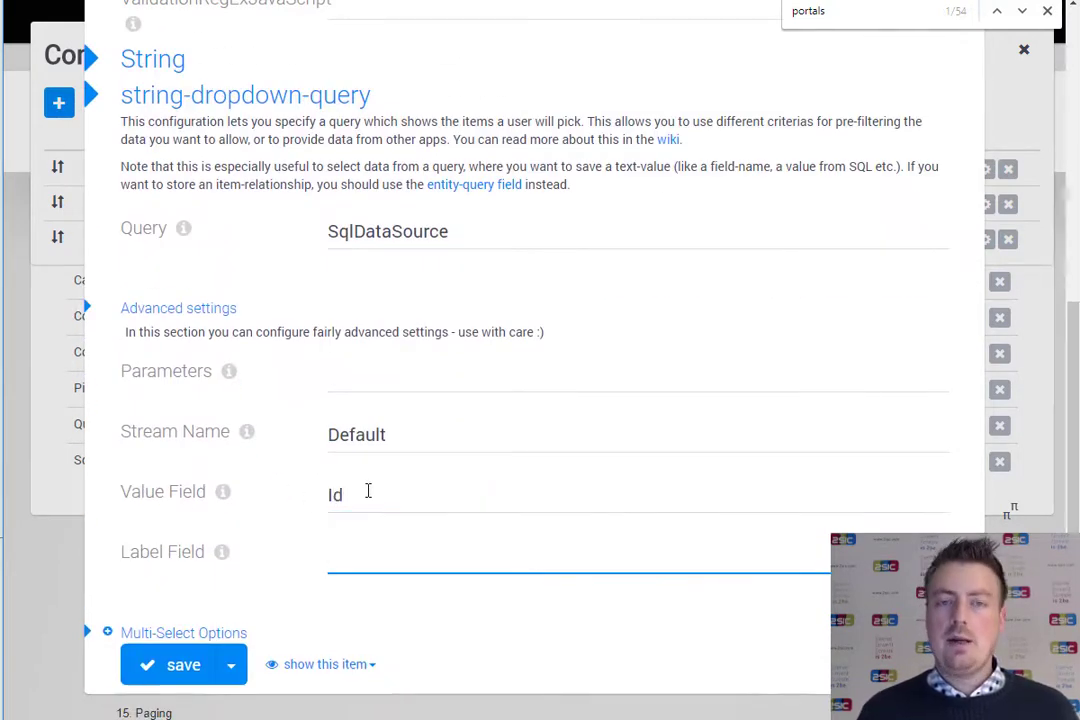
pyautogui.write('Title')
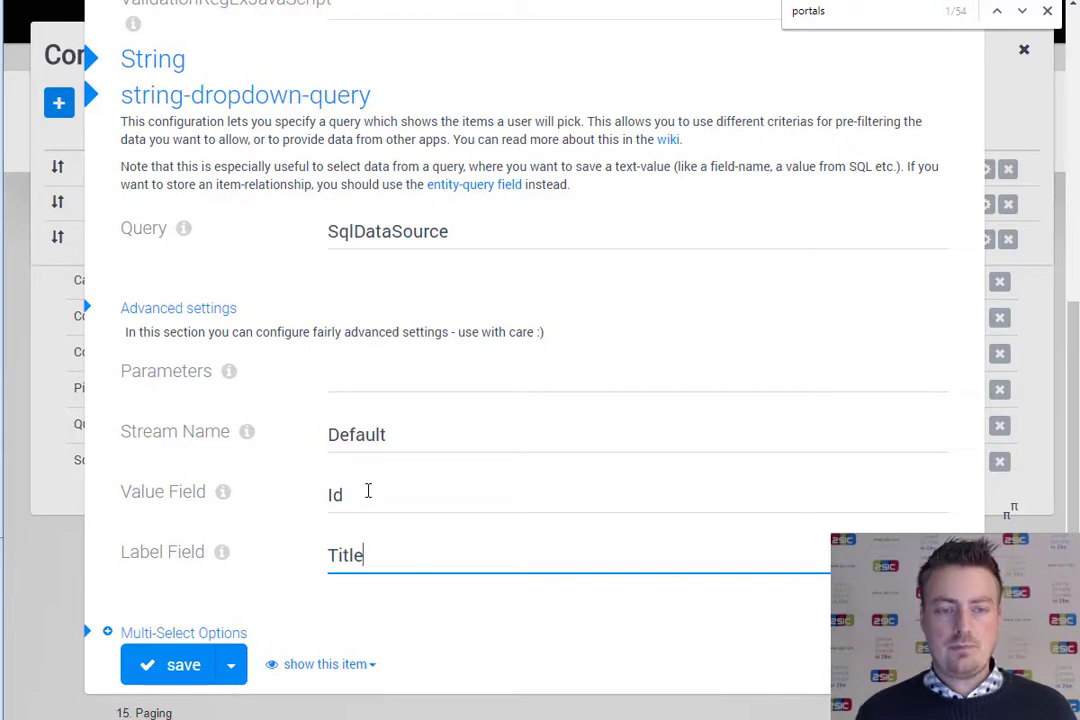
pyautogui.click(333, 379)
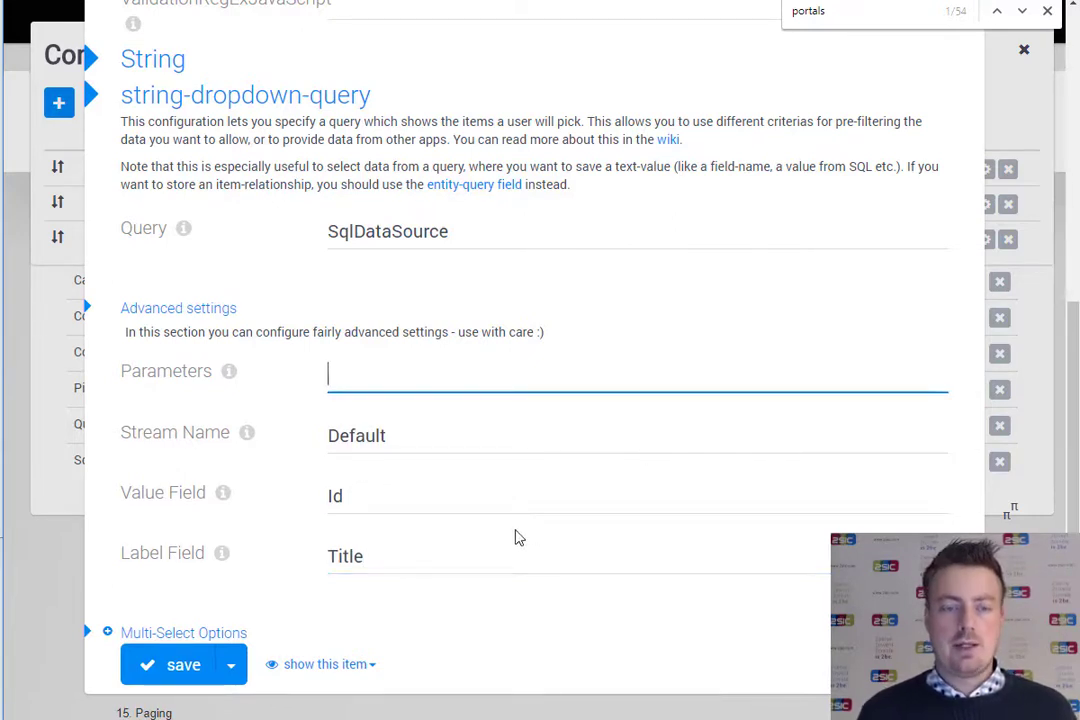
# Enable Multiple Items with a '-' separator and save the PortalID2 settings
pyautogui.click(245, 636)
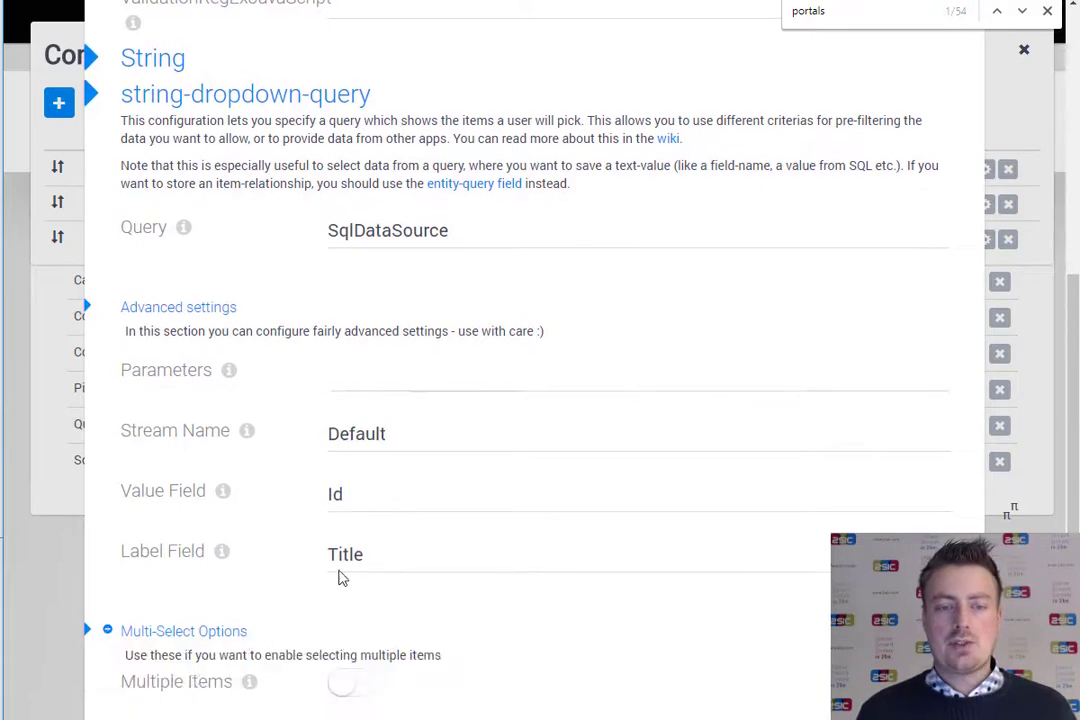
pyautogui.scroll(-2, 370, 560)
pyautogui.click(366, 558)
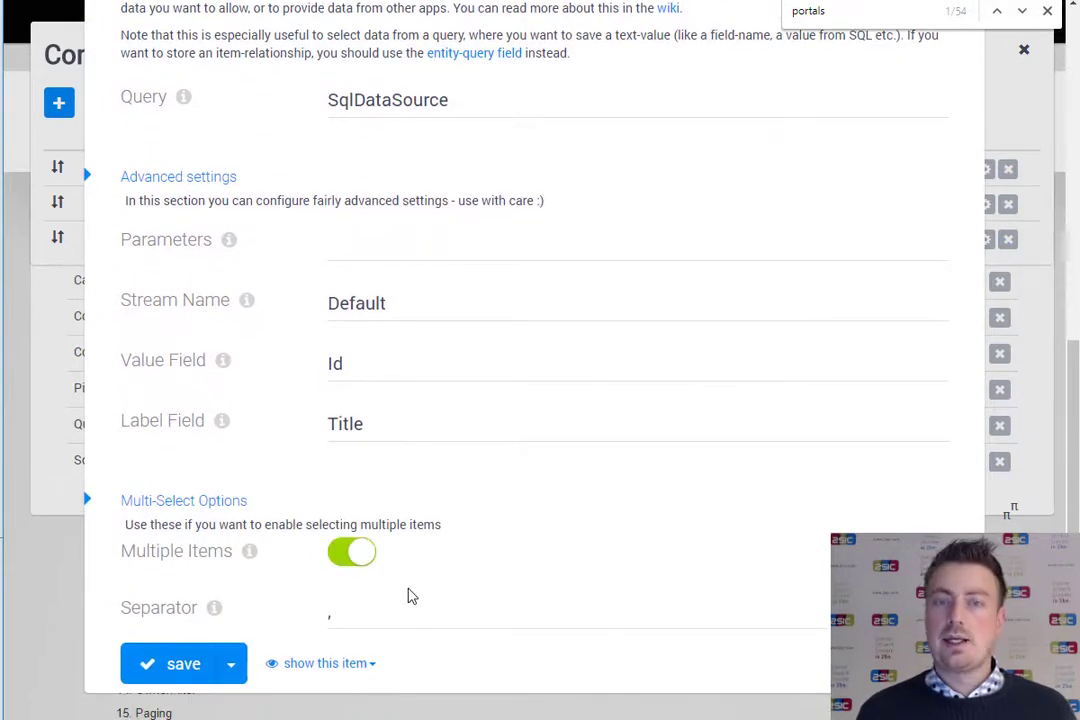
pyautogui.click(377, 619)
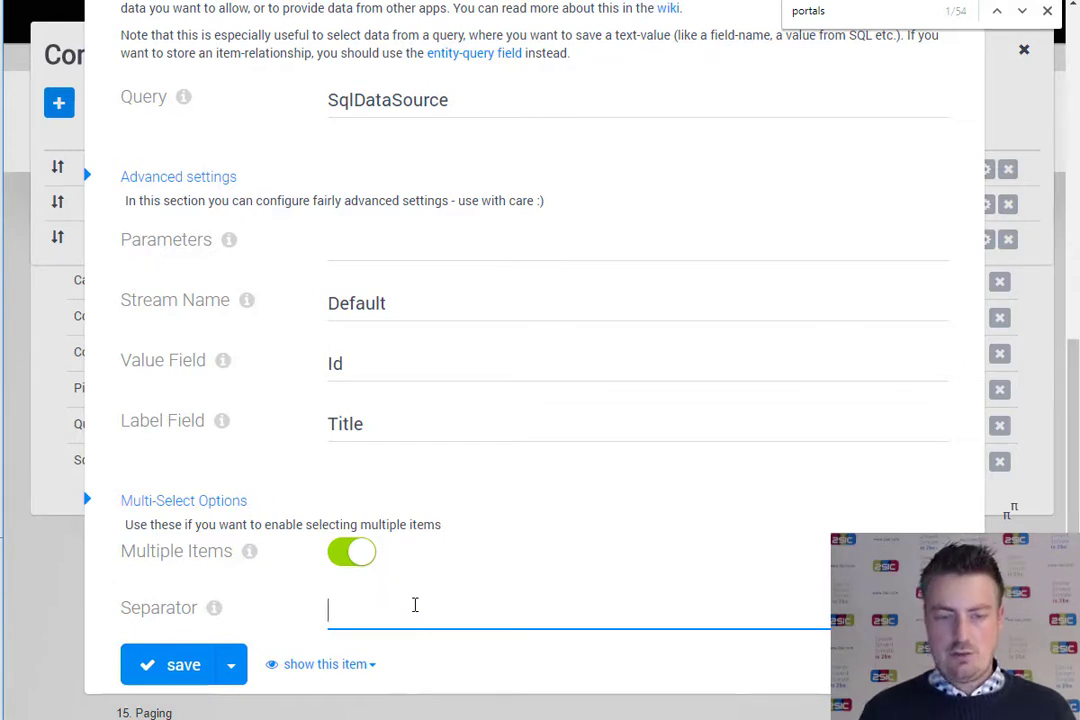
pyautogui.write(',')
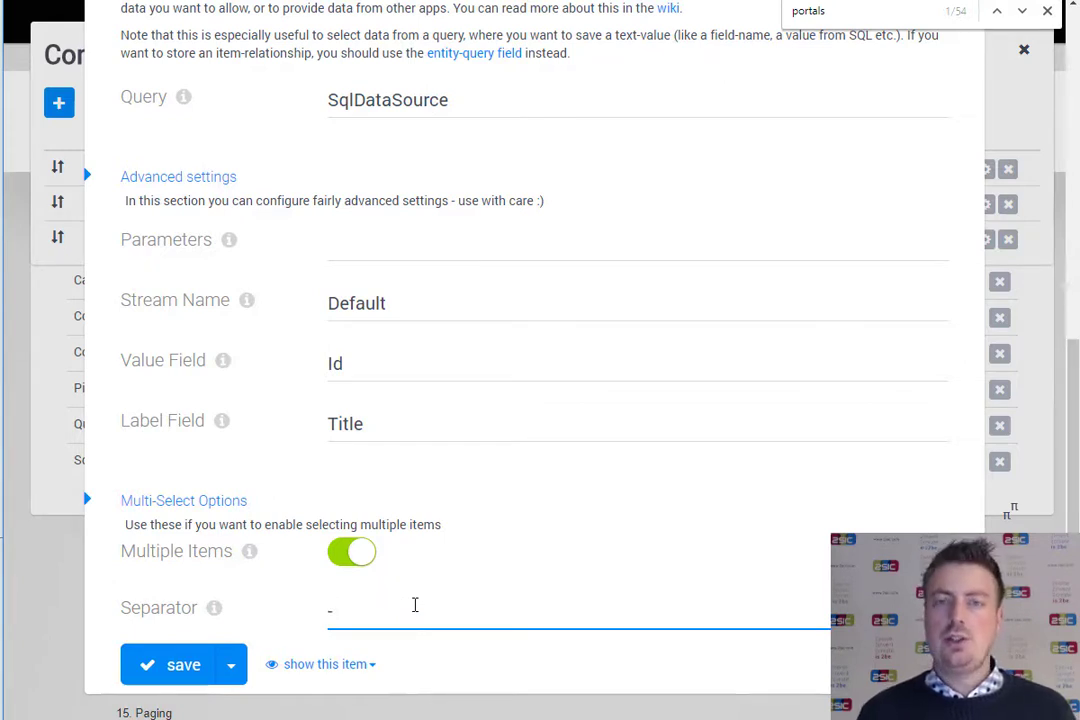
pyautogui.click(137, 664)
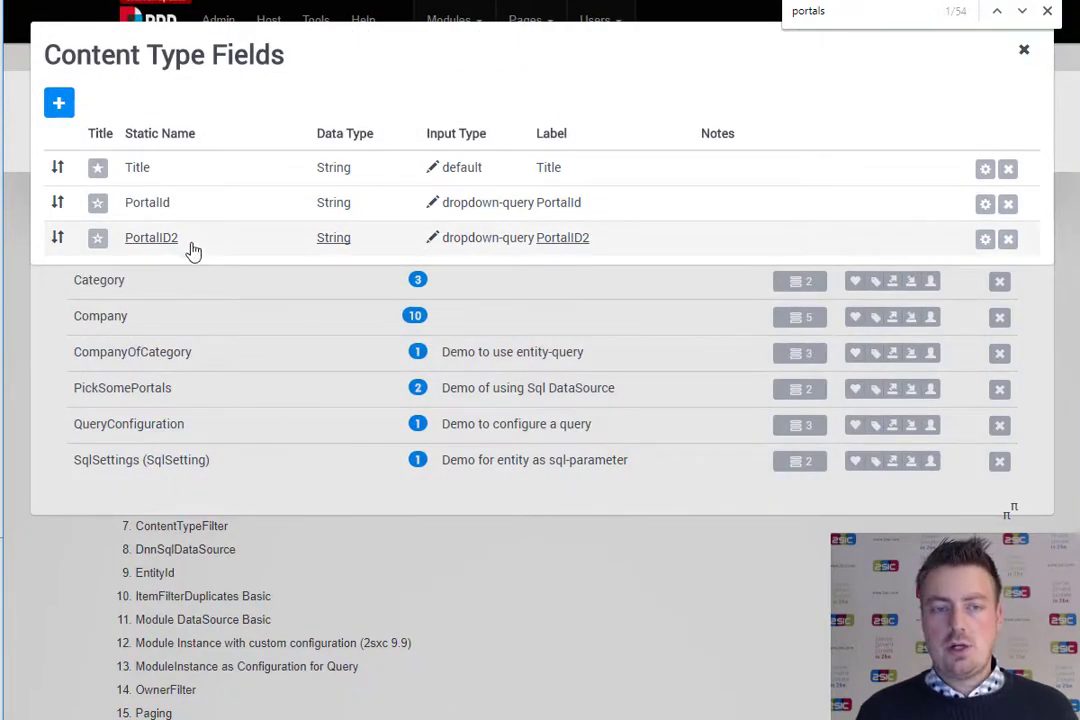
# Start a new PickSomePortals item with demos-razor and Learn-Tokens in PortalId
pyautogui.press('Escape')
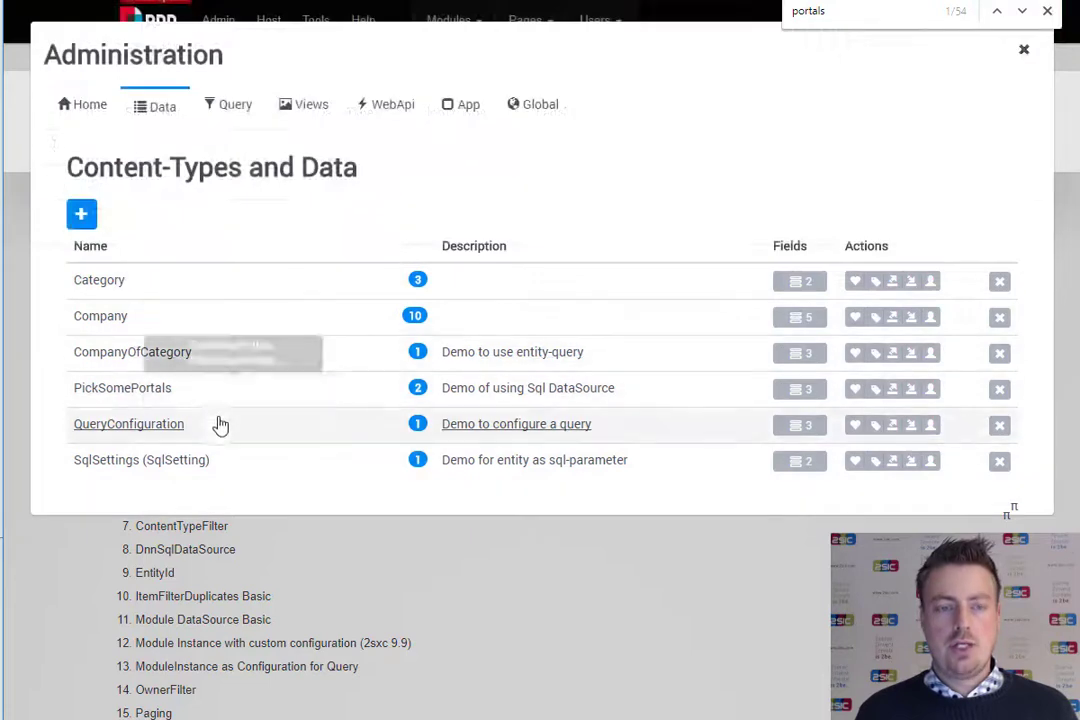
pyautogui.click(413, 390)
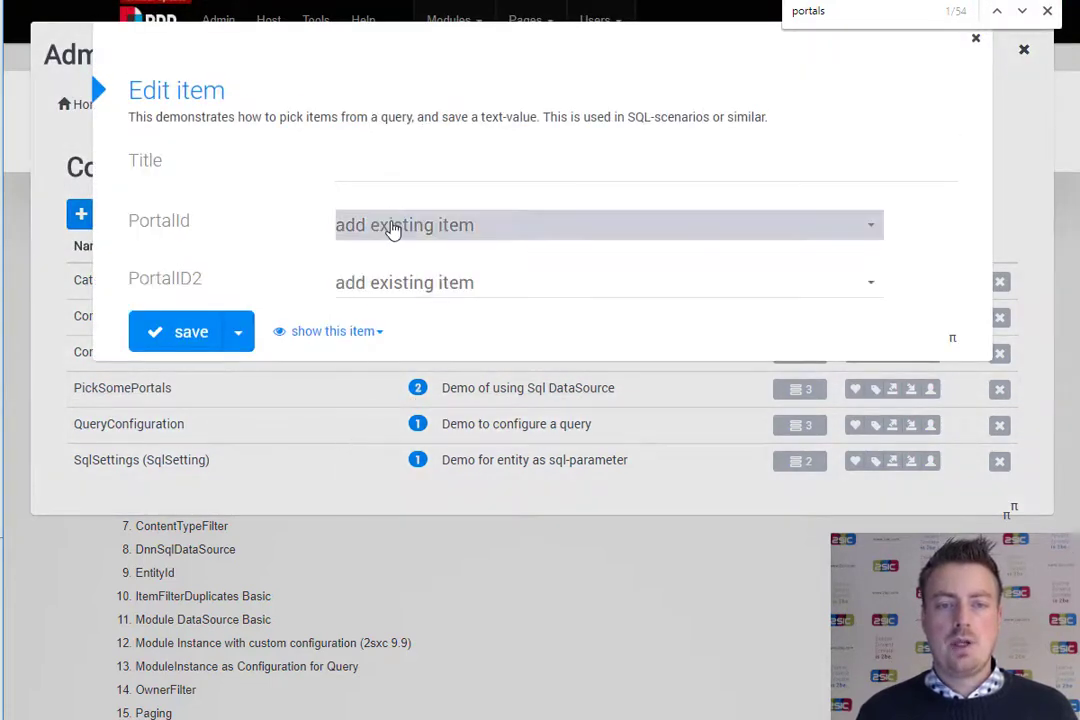
pyautogui.click(392, 228)
pyautogui.click(397, 280)
pyautogui.click(409, 254)
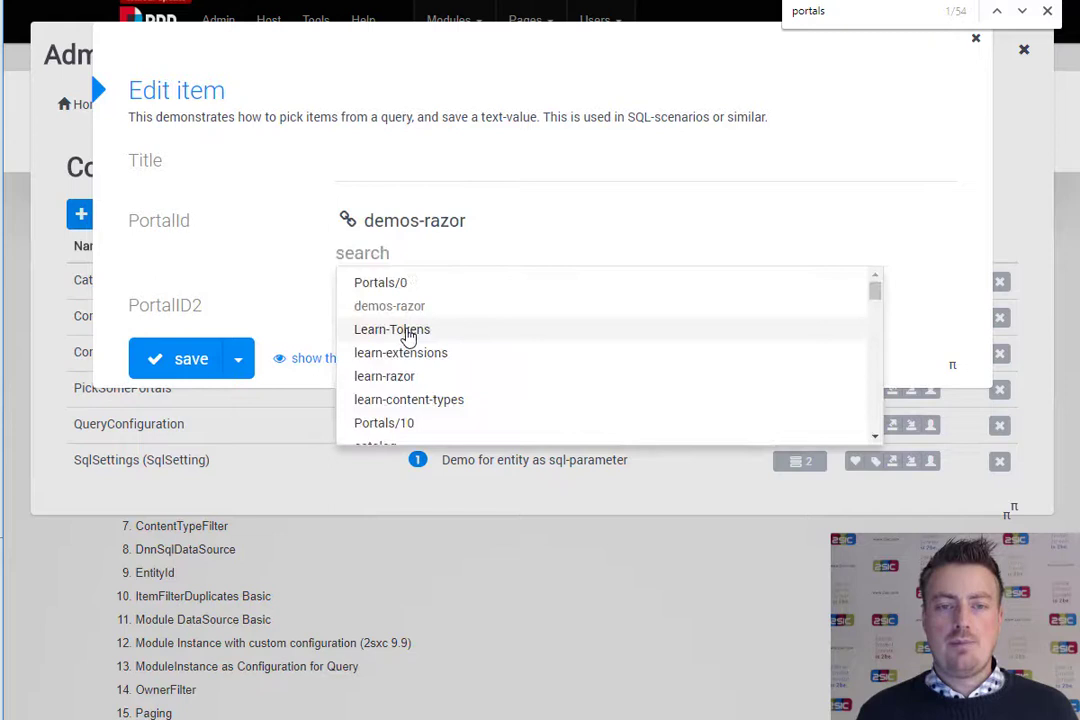
pyautogui.click(408, 333)
# Pick learn-extensions, learn-razor and learn-content-types in PortalID2
pyautogui.click(415, 338)
pyautogui.click(420, 437)
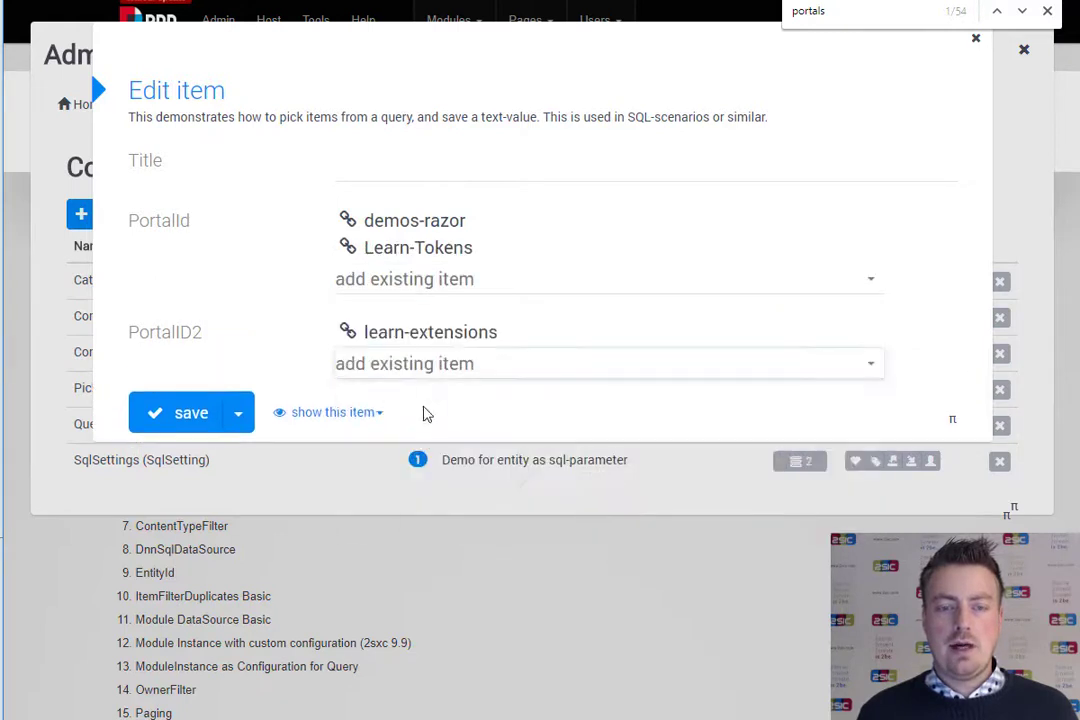
pyautogui.click(424, 372)
pyautogui.click(415, 489)
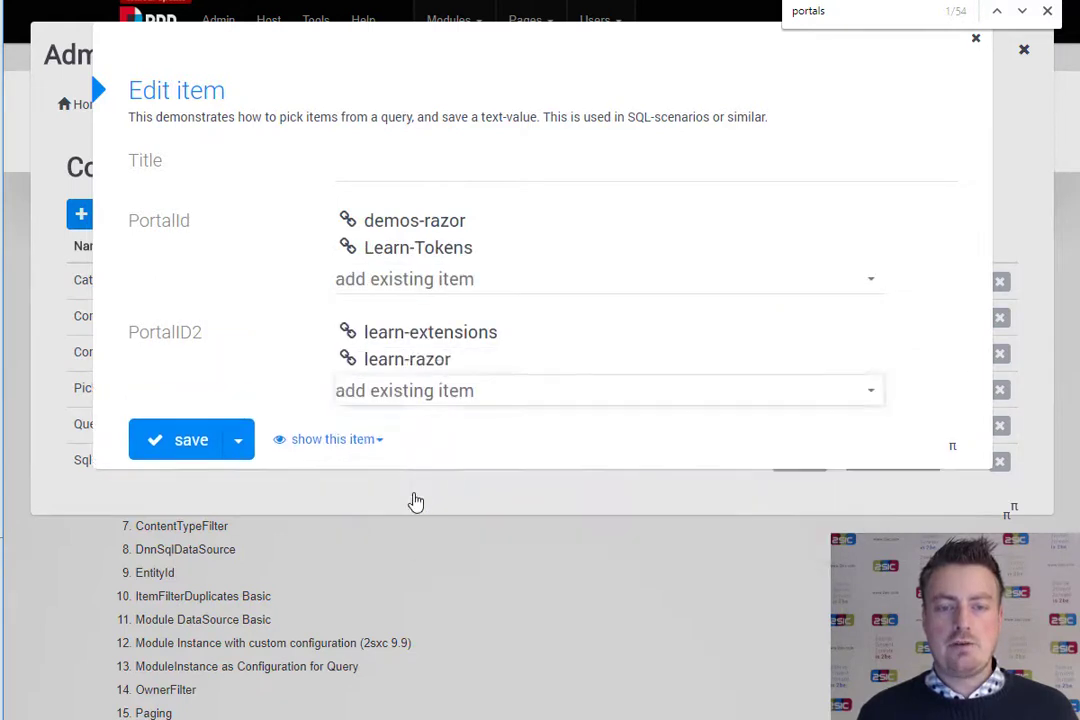
pyautogui.click(425, 400)
pyautogui.click(415, 539)
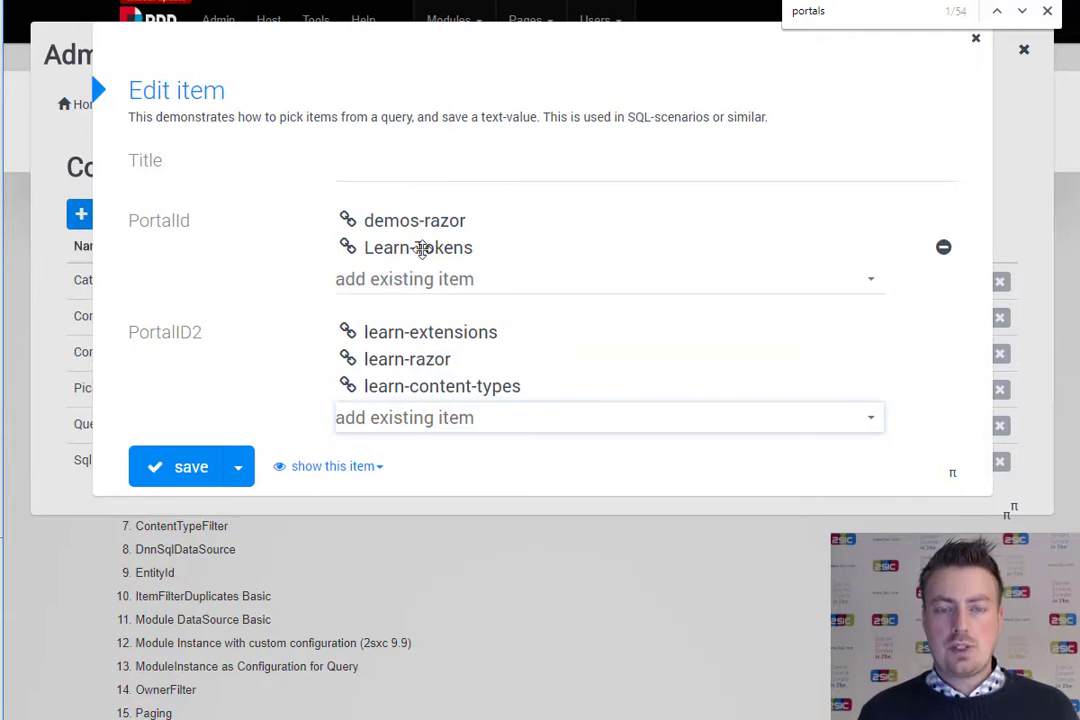
# Title the item 'demo' and save it
pyautogui.click(403, 161)
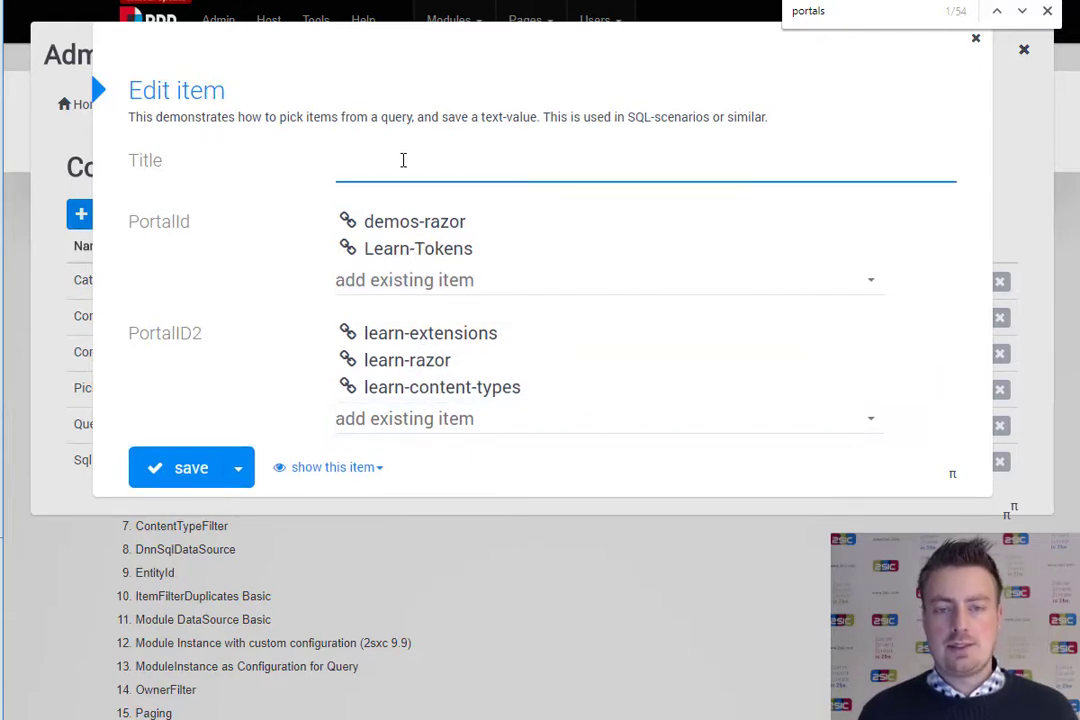
pyautogui.write('demo')
pyautogui.click(188, 466)
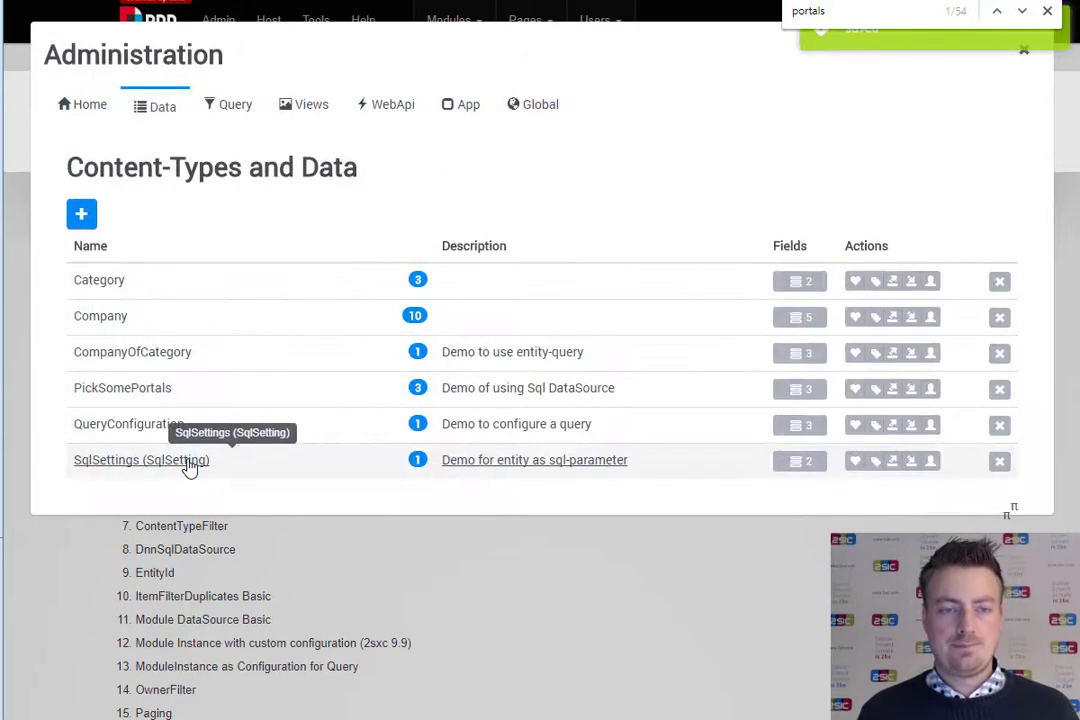
# Open the PickSomePortals data list to see demo's PortalID2 stored as 4-5-6
pyautogui.click(161, 398)
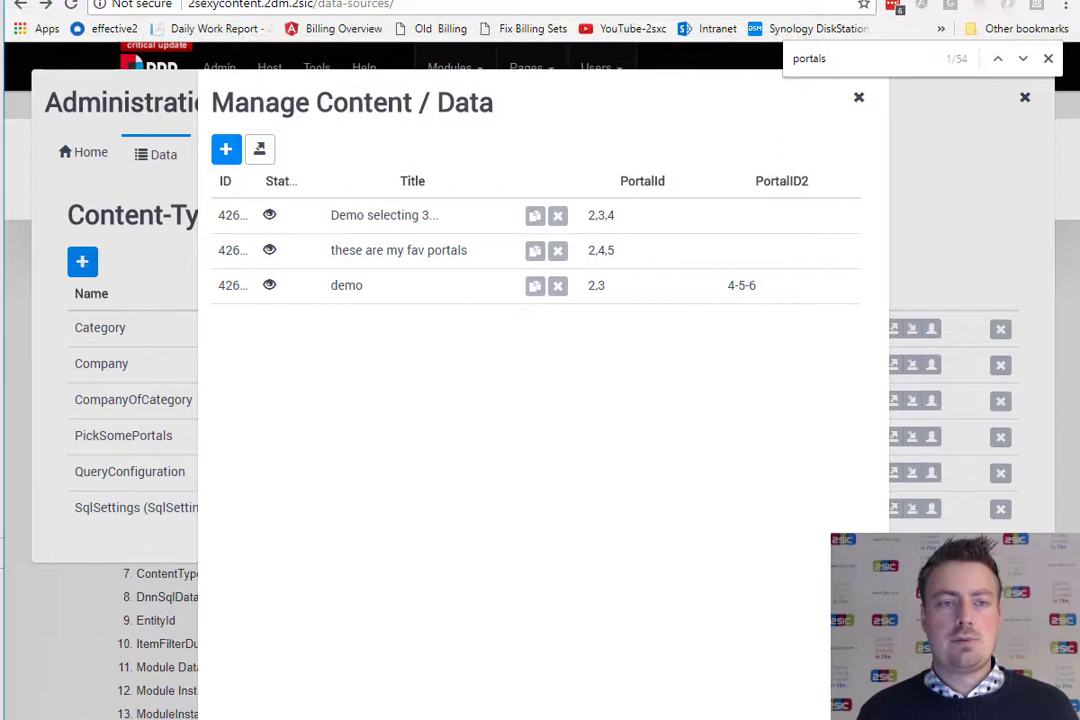
# Load 2sxc.org/en/apps in a new tab and browse the App Catalog
pyautogui.press('Return')
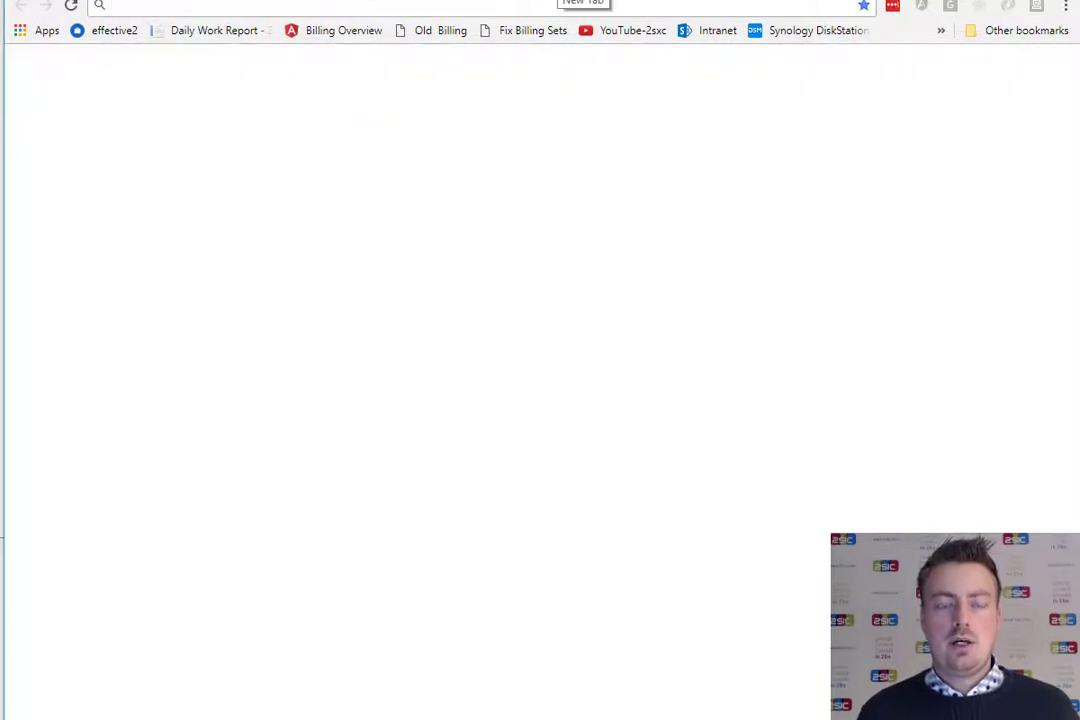
pyautogui.write('2sxc.org/en/')
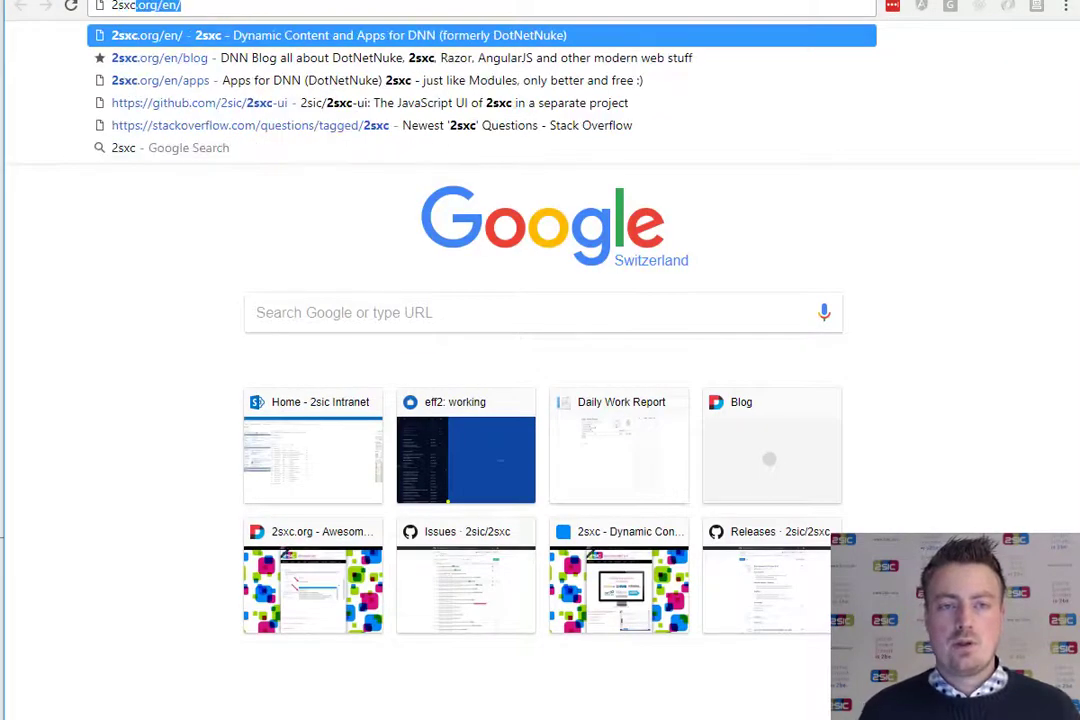
pyautogui.press('Down')
pyautogui.press('Down')
pyautogui.press('Return')
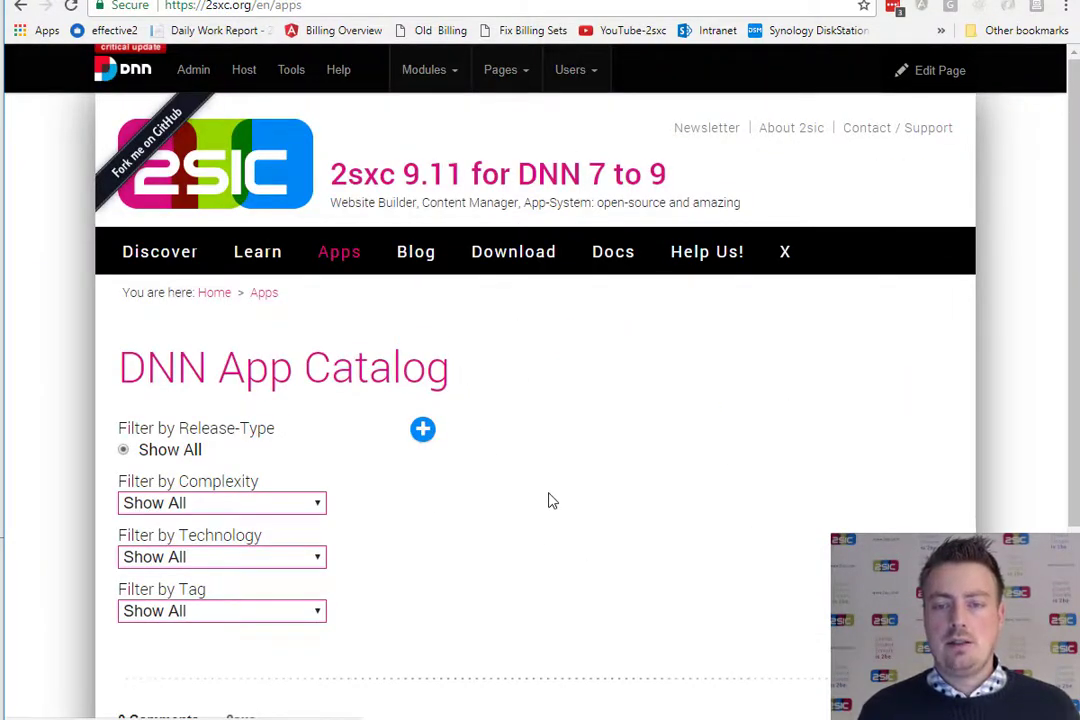
pyautogui.scroll(-8, 546, 495)
pyautogui.scroll(8, 546, 495)
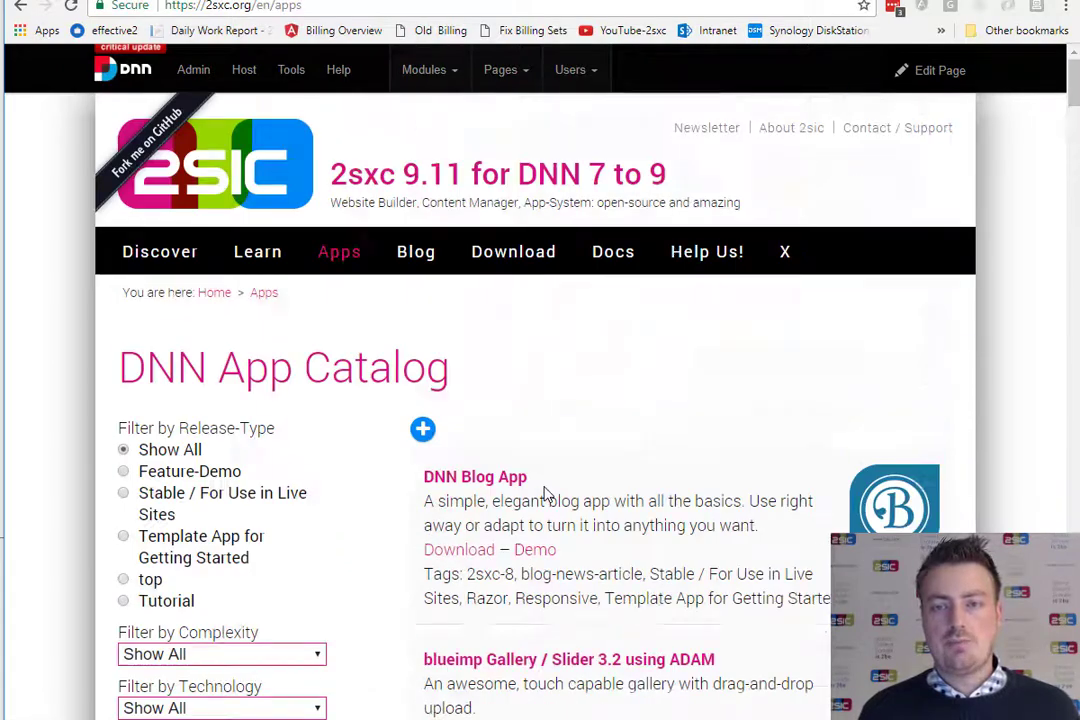